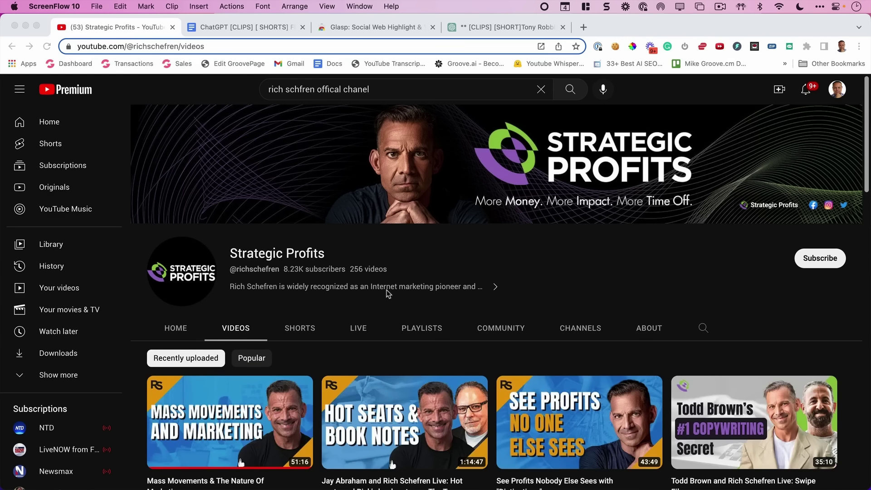
# Browse the channel's Shorts, then return to its full video list
pyautogui.click(303, 333)
pyautogui.click(233, 333)
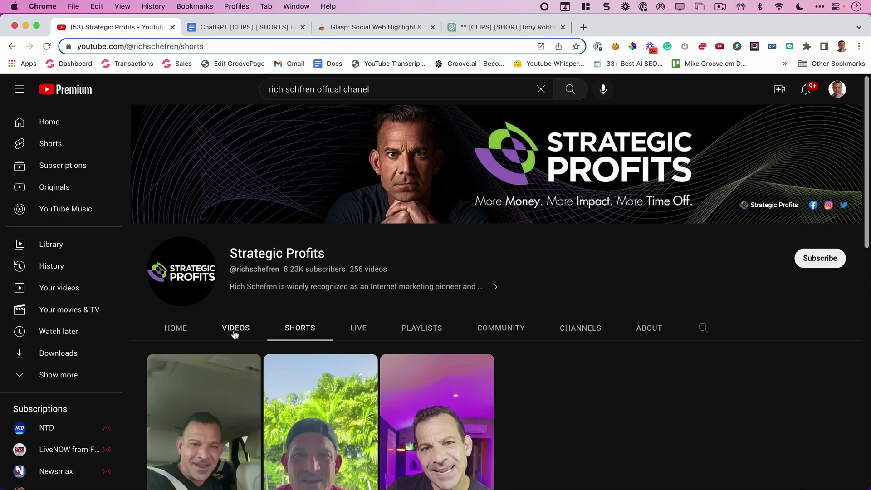
pyautogui.scroll(-1, 312, 341)
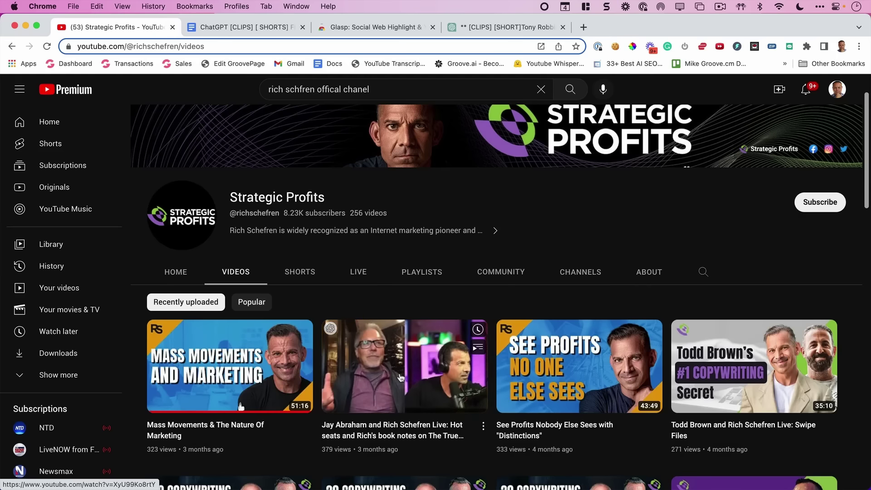
pyautogui.scroll(1, 400, 378)
pyautogui.scroll(1, 400, 378)
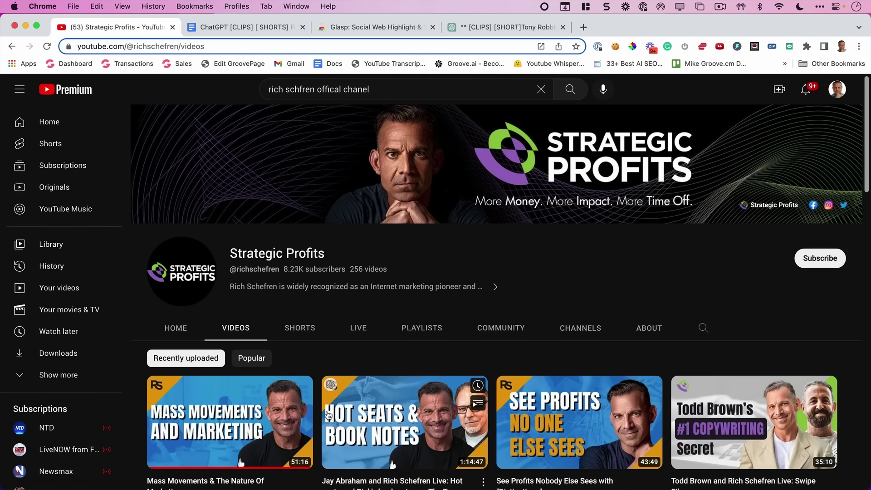
pyautogui.moveTo(739, 401)
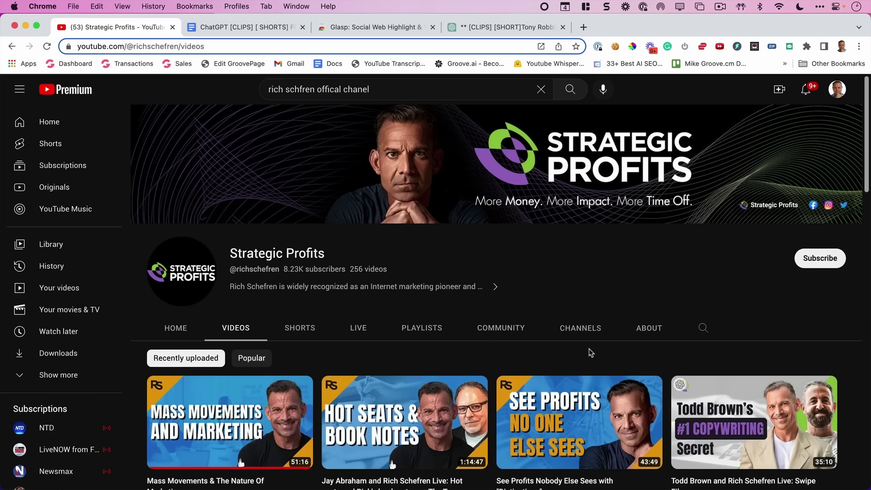
# Review the existing clips chat reply and compare it with the clips-and-shorts prompt document
pyautogui.click(503, 27)
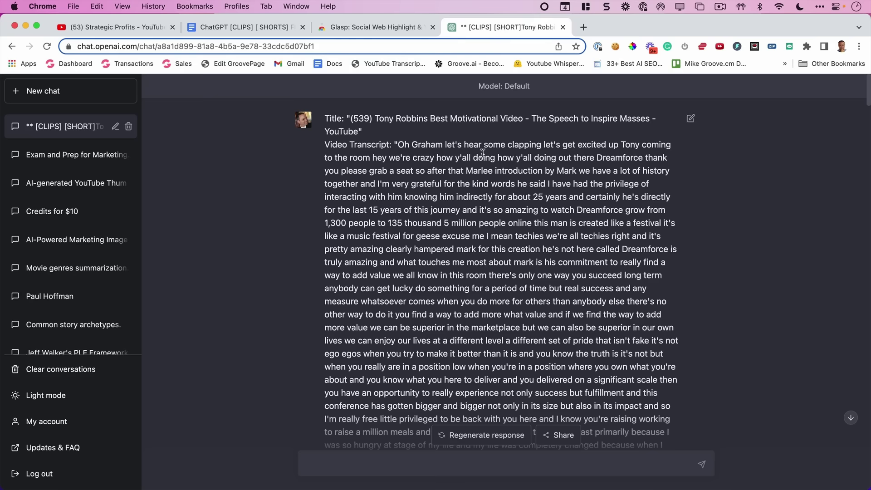
pyautogui.scroll(-20, 482, 152)
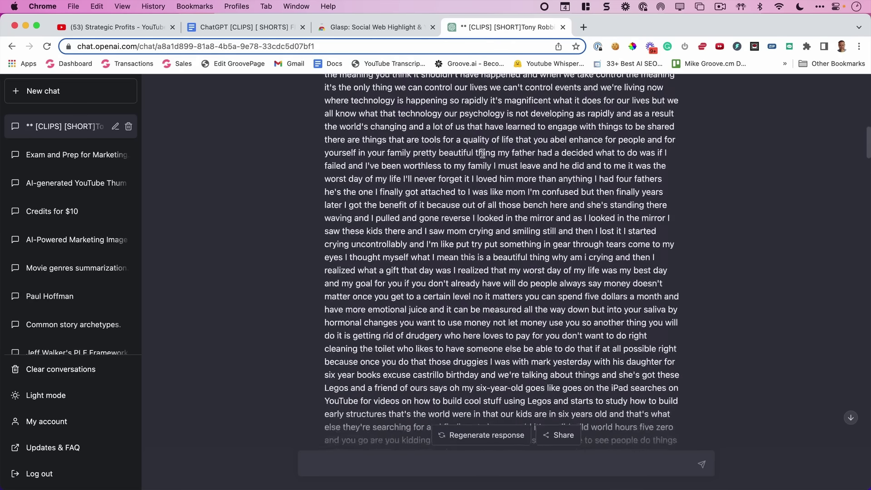
pyautogui.scroll(-20, 483, 154)
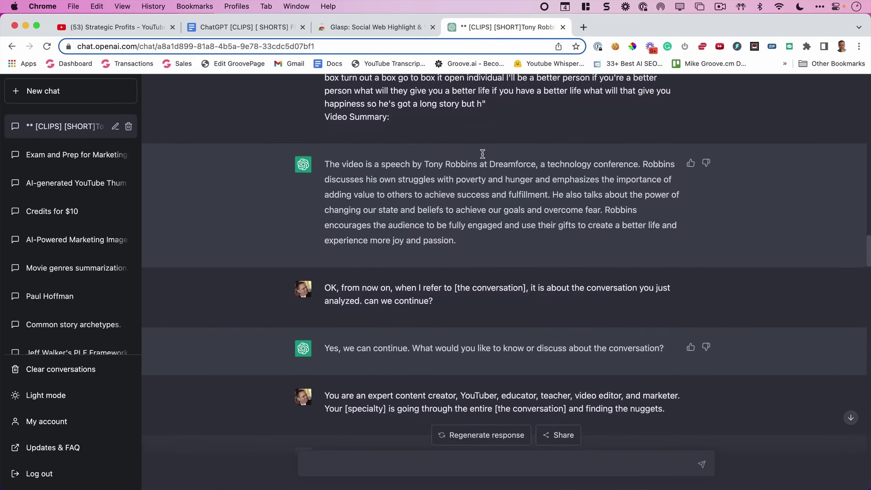
pyautogui.scroll(-10, 483, 154)
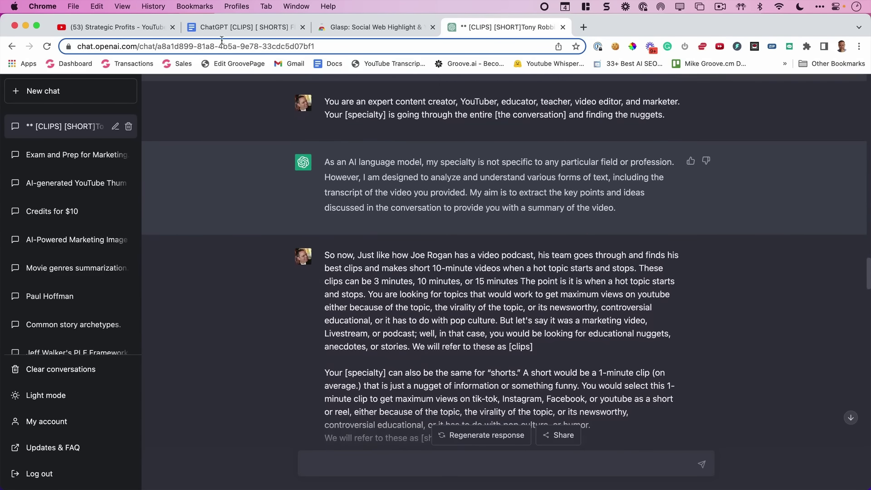
pyautogui.click(221, 27)
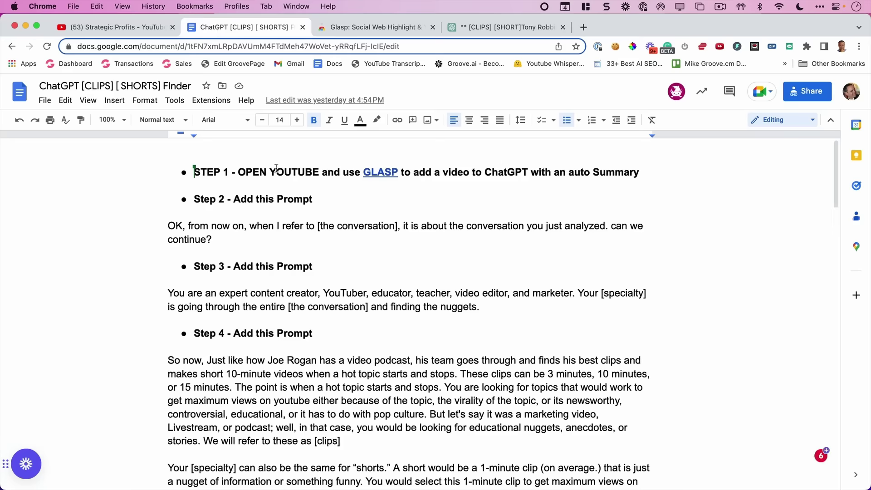
pyautogui.scroll(-7, 273, 176)
pyautogui.scroll(10, 272, 176)
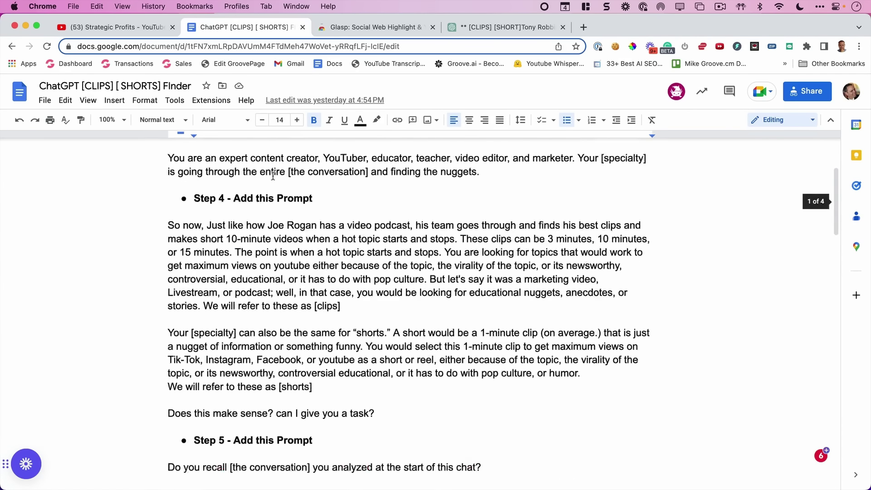
# In the clips chat, highlight the first clip's start text, end text and title
pyautogui.click(486, 27)
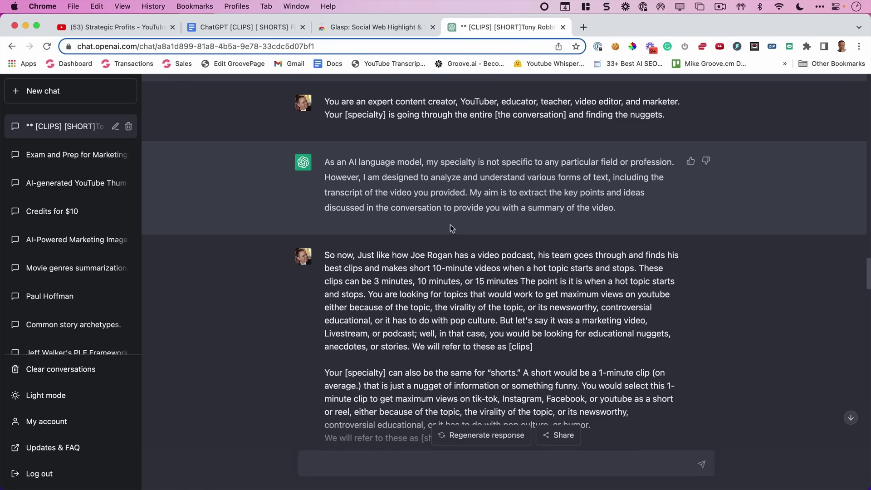
pyautogui.scroll(-5, 450, 225)
pyautogui.scroll(-15, 451, 225)
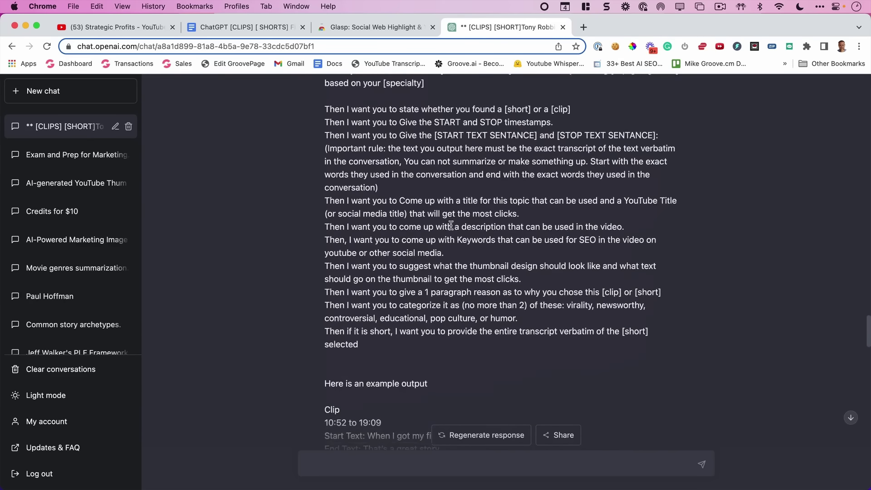
pyautogui.scroll(-7, 450, 225)
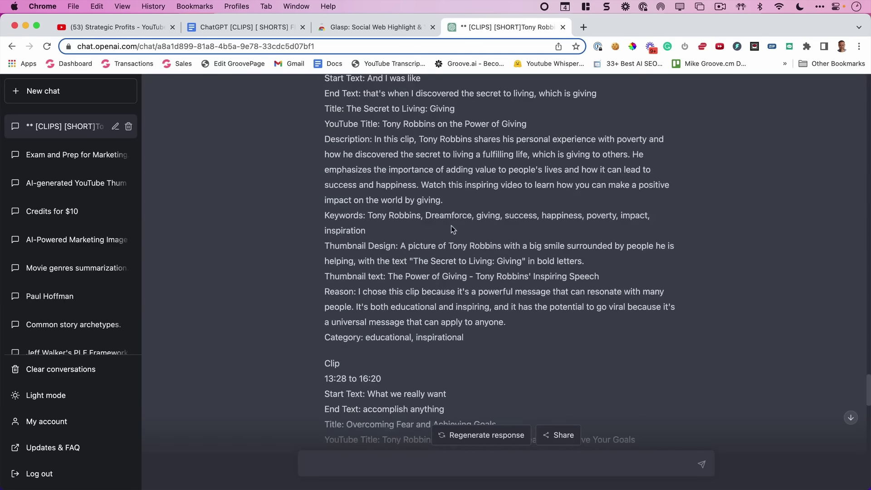
pyautogui.scroll(3, 451, 225)
pyautogui.moveTo(366, 169); pyautogui.dragTo(438, 170)
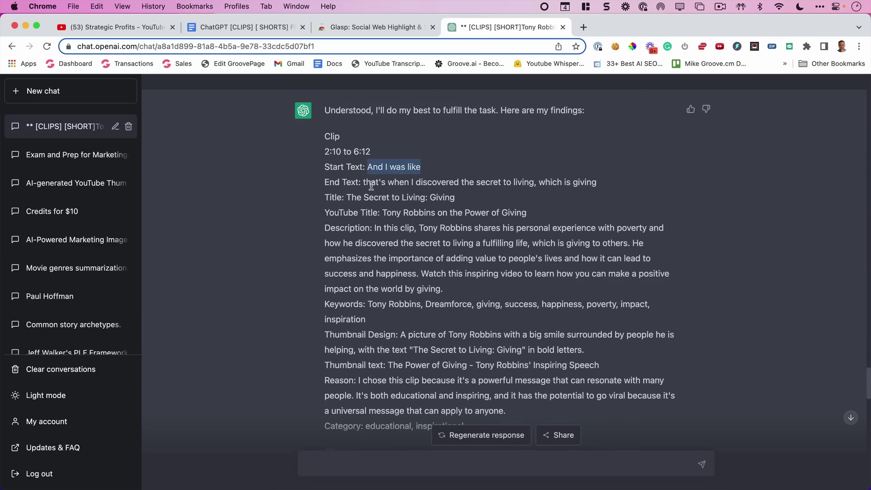
pyautogui.moveTo(372, 184); pyautogui.dragTo(409, 183)
pyautogui.moveTo(350, 198); pyautogui.dragTo(480, 199)
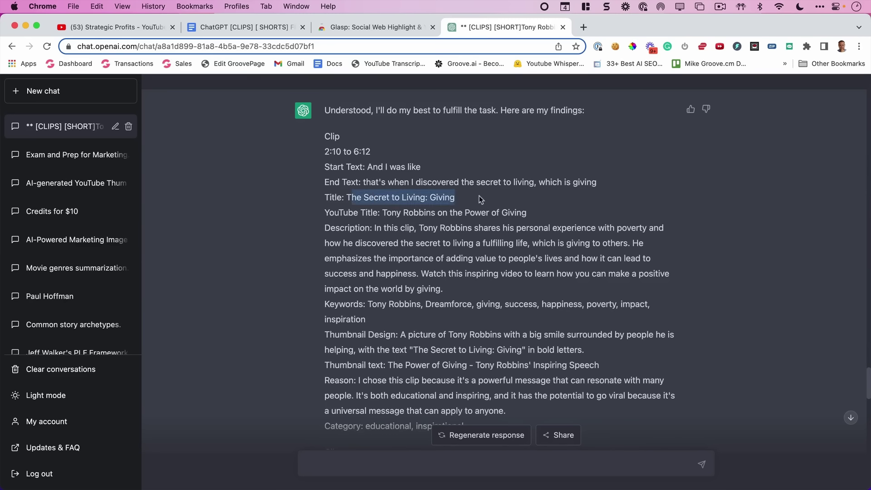
pyautogui.click(479, 195)
# Highlight the first clip's reason and category, then scroll through the remaining clips
pyautogui.scroll(-3, 454, 204)
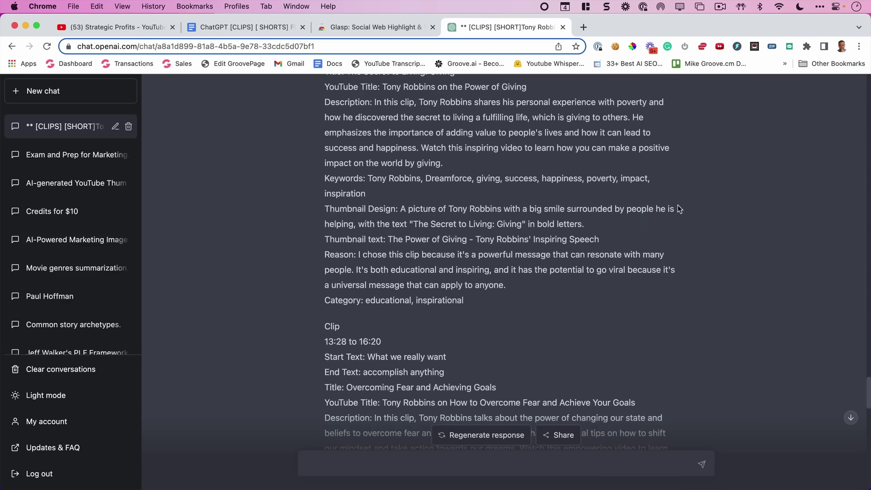
pyautogui.moveTo(325, 255); pyautogui.dragTo(502, 310)
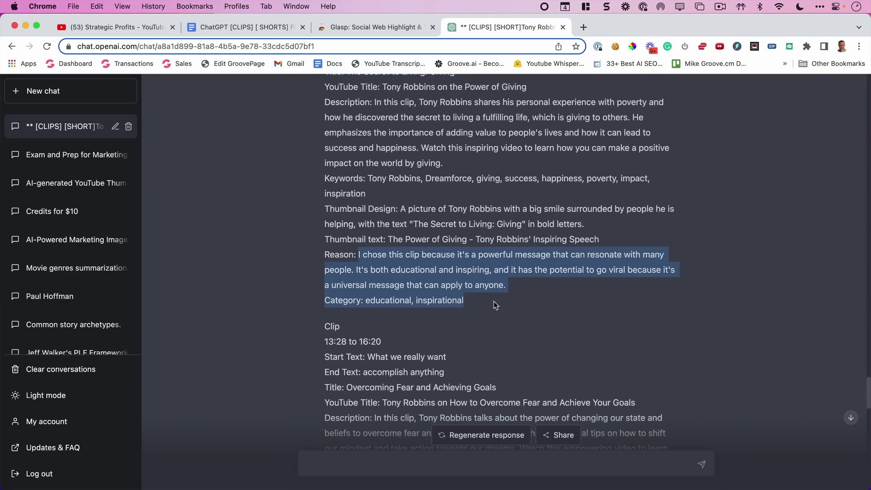
pyautogui.click(494, 301)
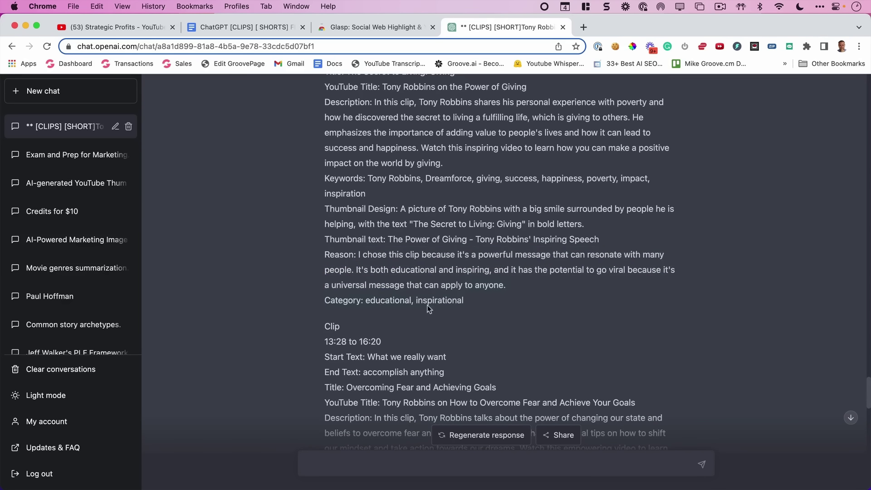
pyautogui.scroll(-6, 243, 275)
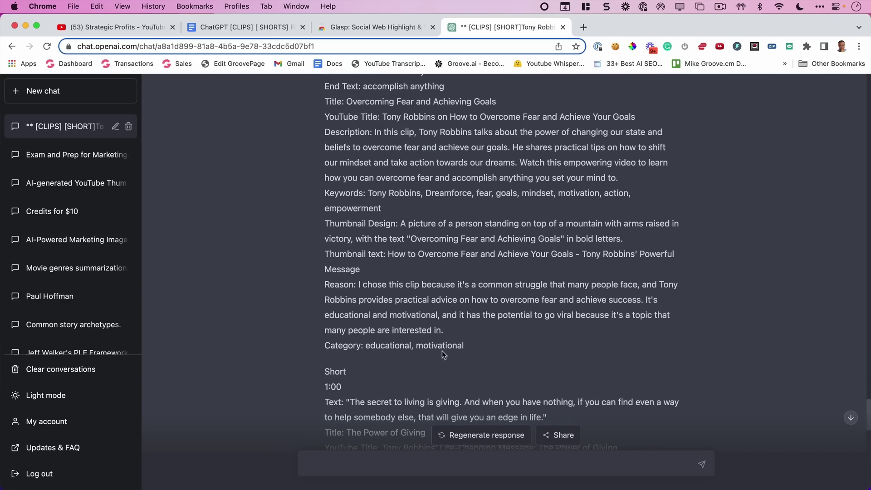
pyautogui.scroll(-4, 260, 290)
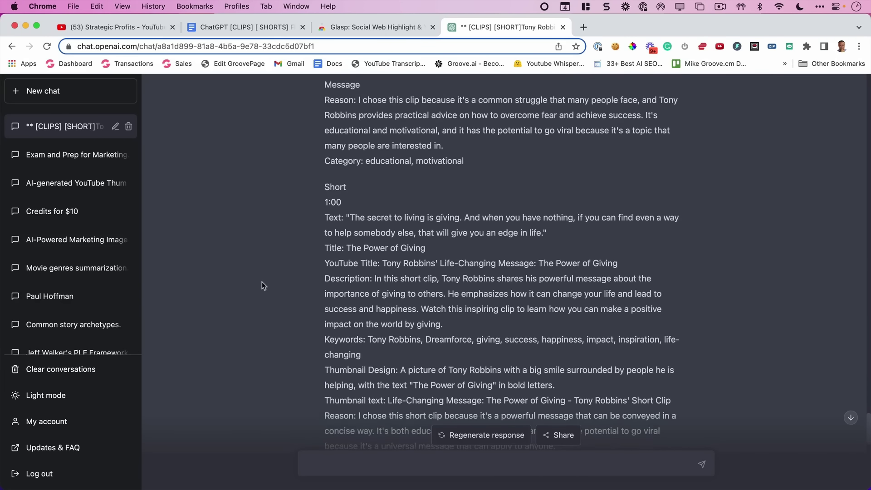
pyautogui.scroll(-2, 262, 285)
# Close the clips chat and the Glasp extension tab, returning to the Strategic Profits channel
pyautogui.click(563, 28)
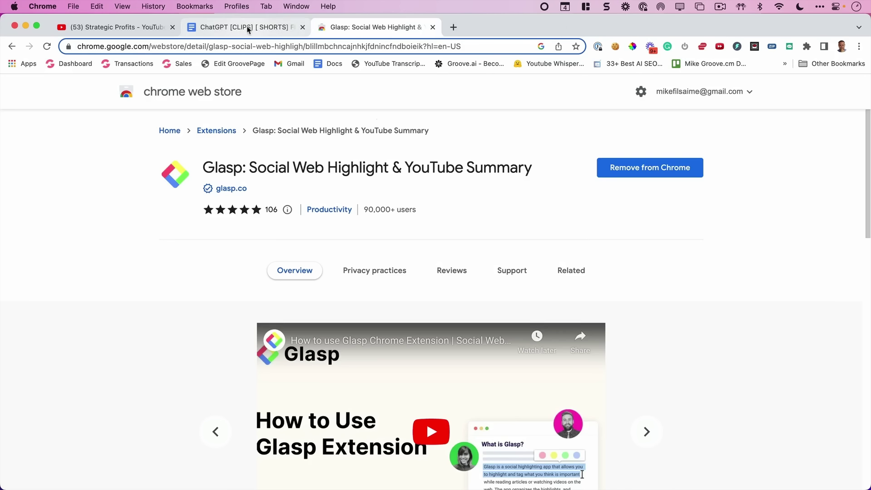
pyautogui.click(248, 28)
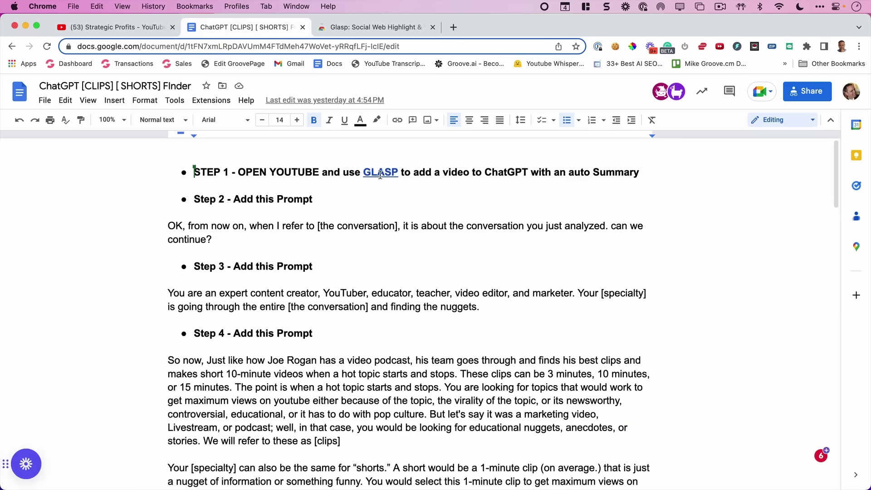
pyautogui.click(373, 27)
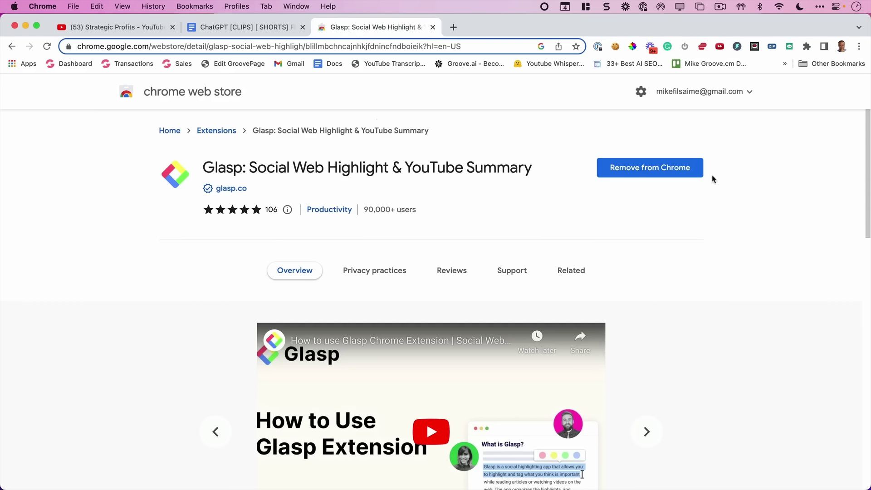
pyautogui.click(433, 28)
pyautogui.click(116, 27)
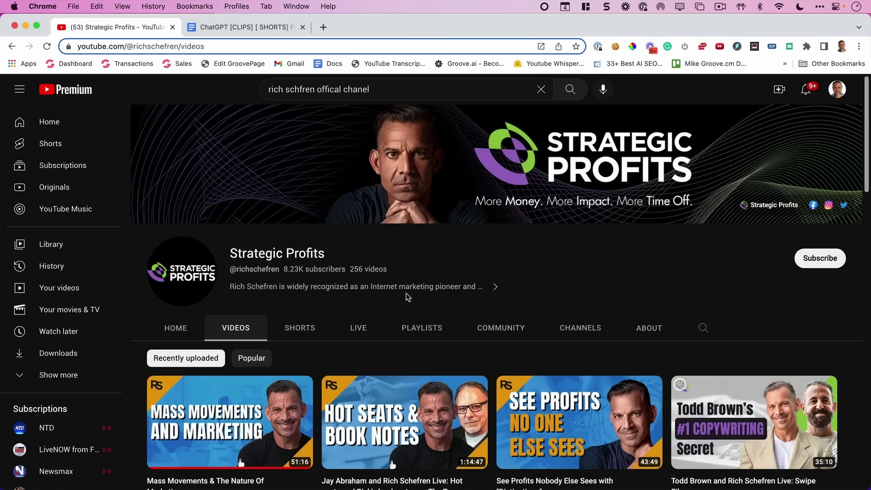
# Open the live hot-seats and book notes video and expand its Transcript & Summary panel
pyautogui.scroll(-3, 407, 293)
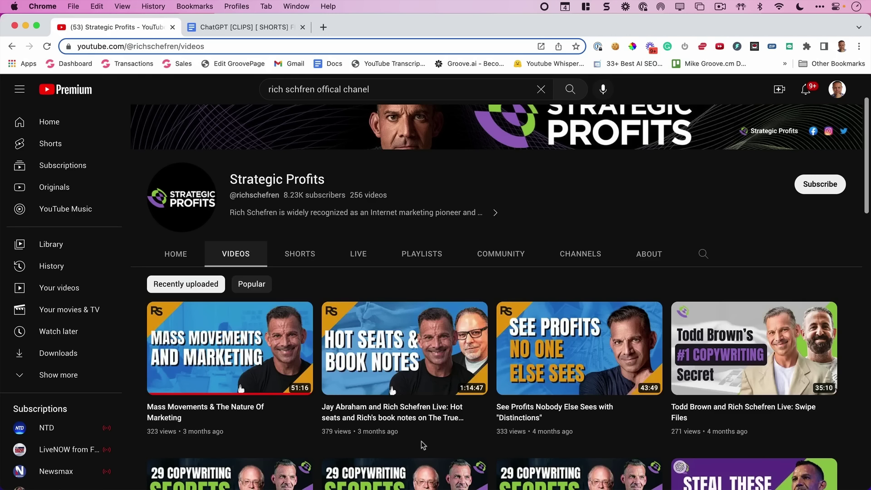
pyautogui.click(404, 349)
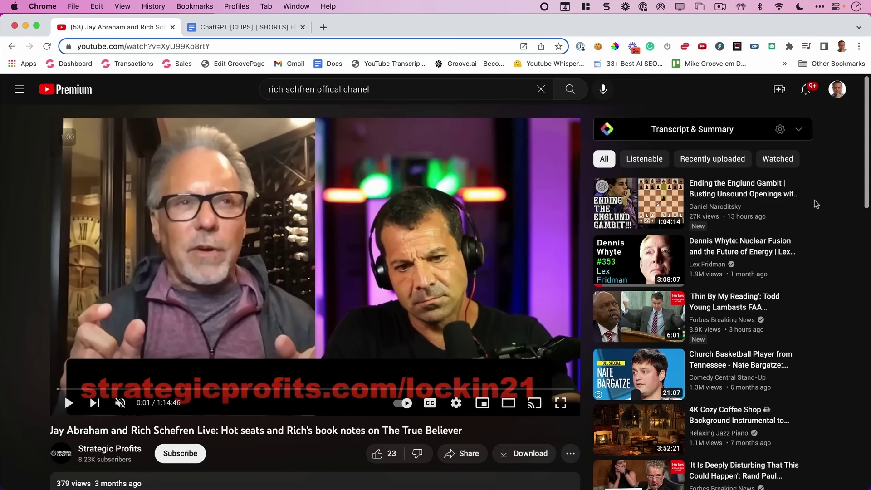
pyautogui.click(799, 130)
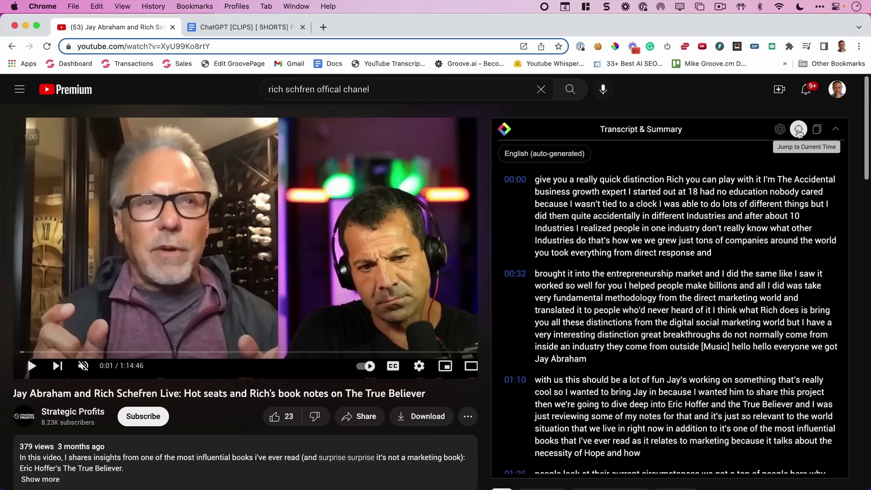
pyautogui.scroll(-5, 698, 197)
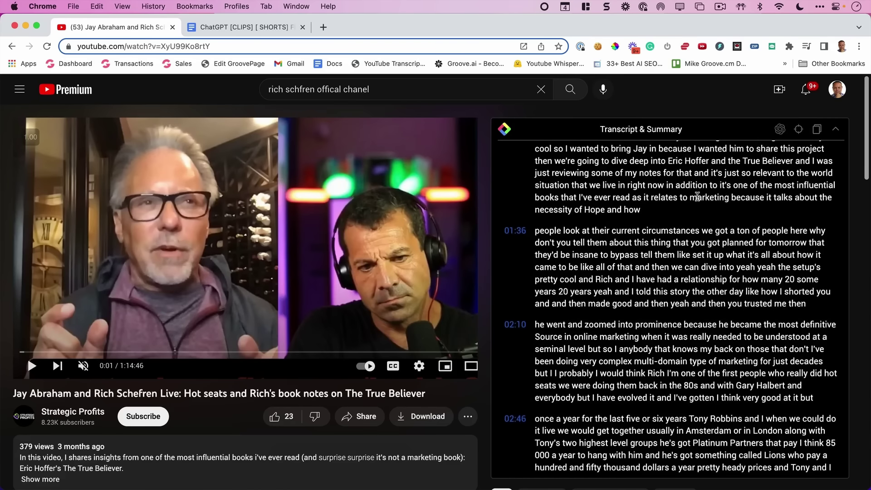
pyautogui.scroll(-10, 697, 197)
pyautogui.scroll(20, 672, 194)
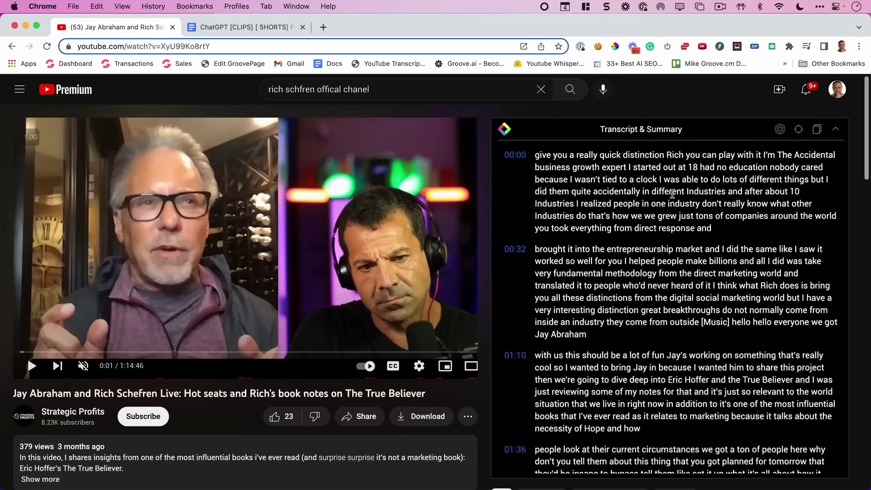
pyautogui.scroll(1, 672, 193)
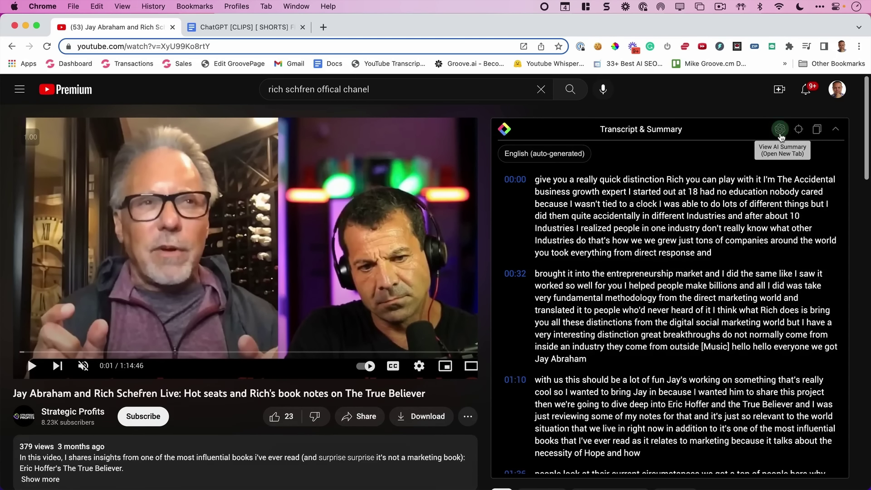
# Send the hot-seats video transcript to a new ChatGPT chat through Glasp
pyautogui.click(781, 130)
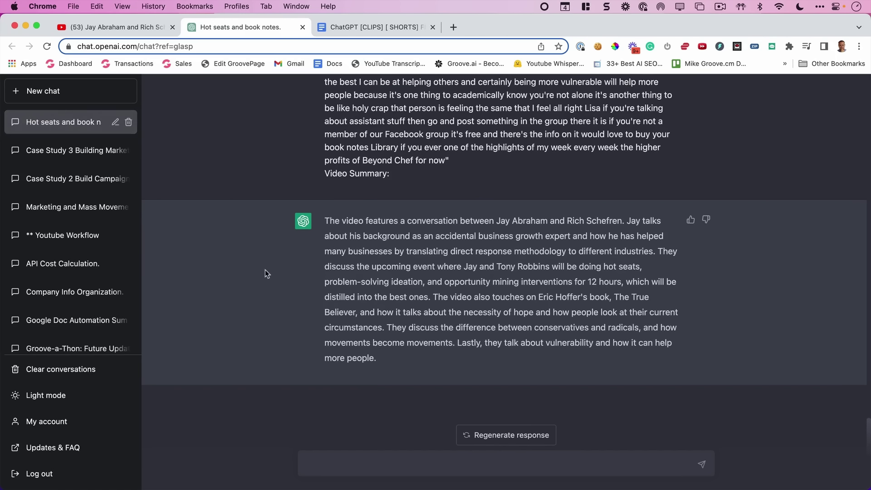
pyautogui.hotkey('ctrl', 'Tab')
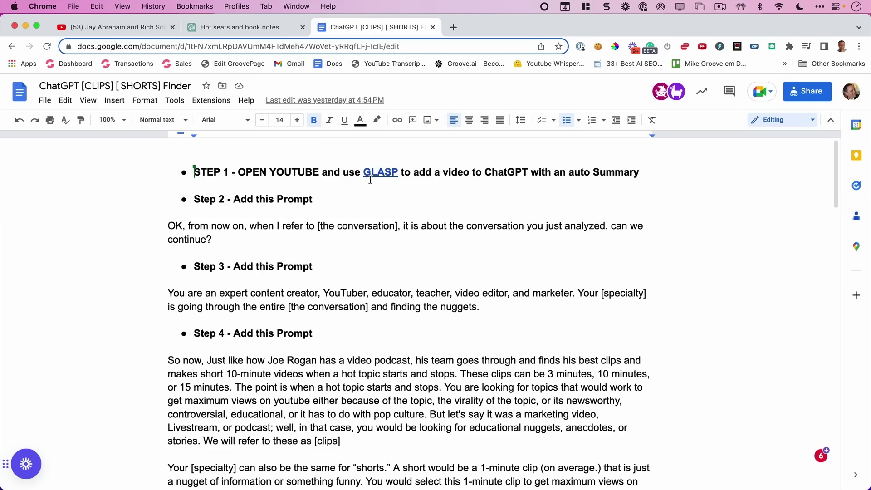
pyautogui.scroll(-1, 371, 180)
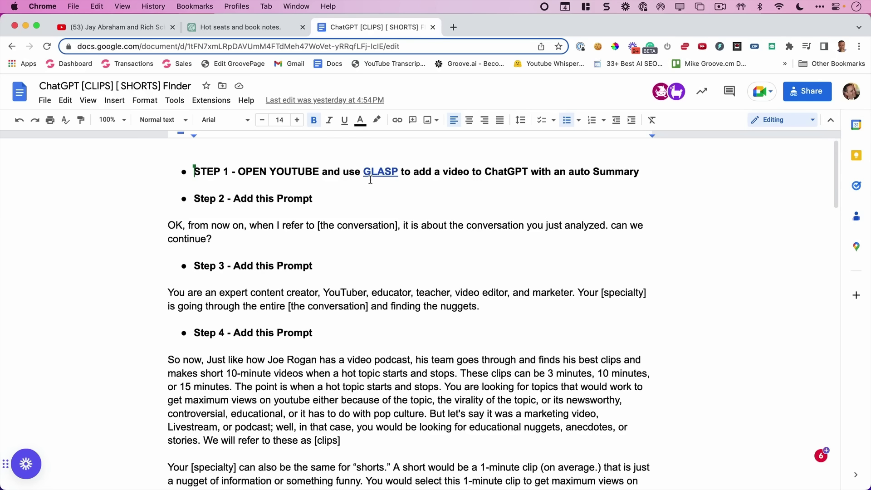
pyautogui.scroll(-1, 370, 180)
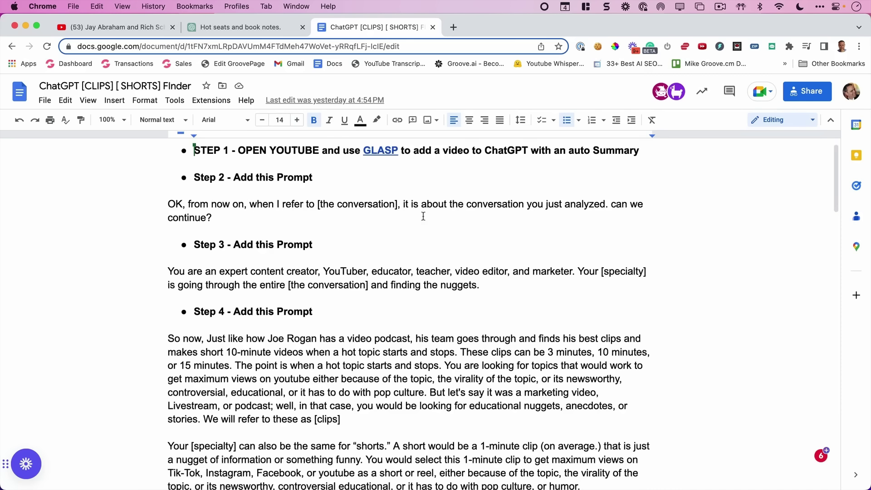
pyautogui.click(244, 26)
pyautogui.click(350, 26)
pyautogui.scroll(-2, 372, 244)
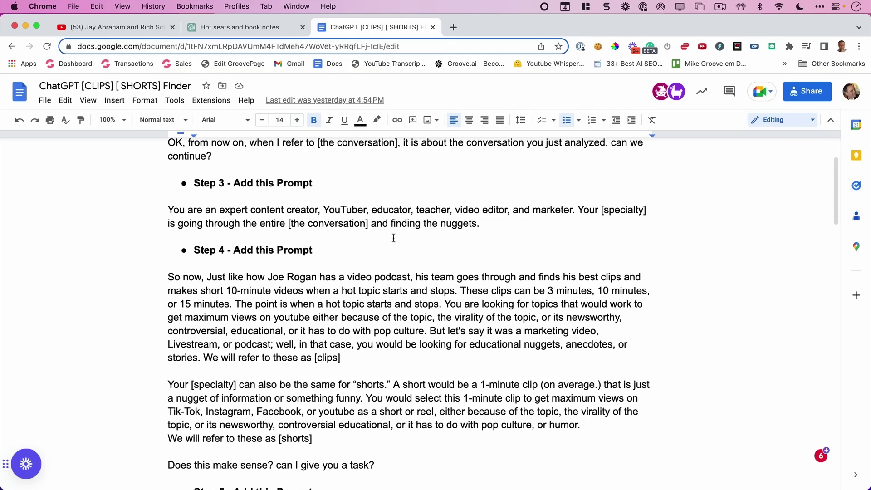
pyautogui.moveTo(601, 210); pyautogui.dragTo(672, 210)
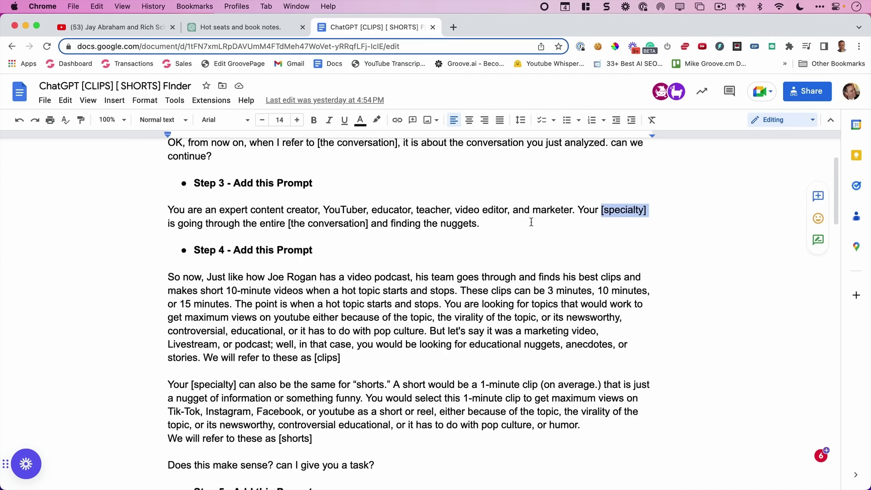
pyautogui.click(307, 227)
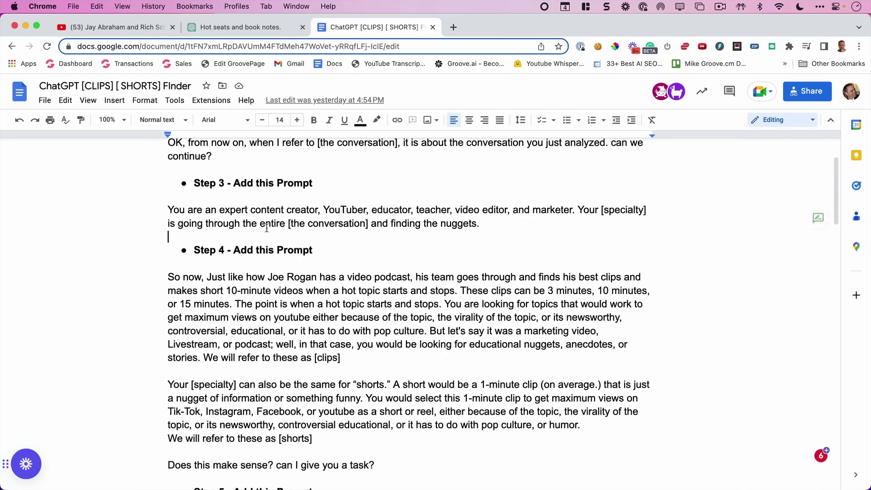
pyautogui.click(407, 233)
pyautogui.scroll(-5, 463, 230)
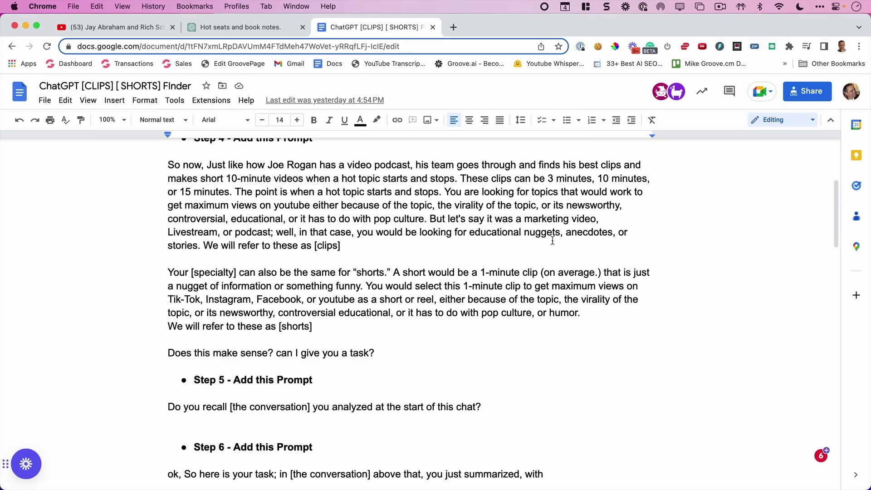
pyautogui.moveTo(314, 247); pyautogui.dragTo(345, 247)
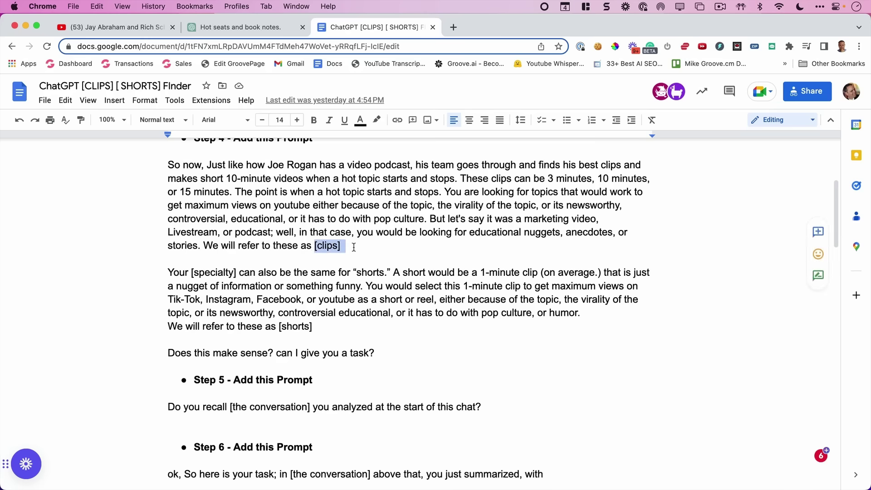
pyautogui.scroll(-2, 354, 247)
pyautogui.click(338, 275)
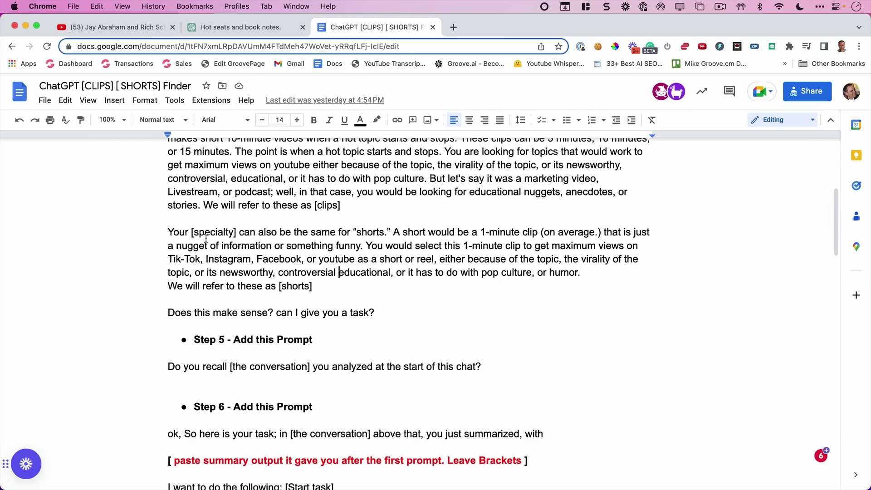
pyautogui.moveTo(192, 232); pyautogui.dragTo(235, 233)
pyautogui.click(366, 245)
pyautogui.moveTo(355, 232); pyautogui.dragTo(392, 232)
pyautogui.moveTo(277, 287); pyautogui.dragTo(319, 286)
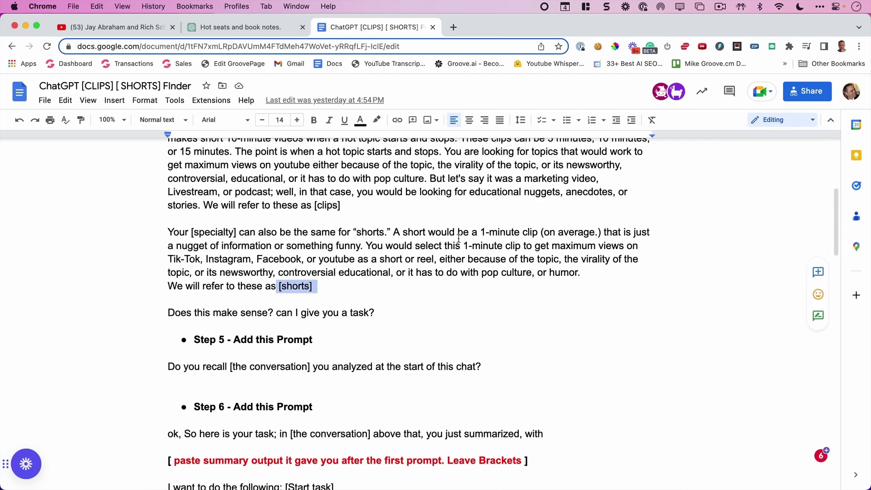
pyautogui.moveTo(462, 245); pyautogui.dragTo(515, 245)
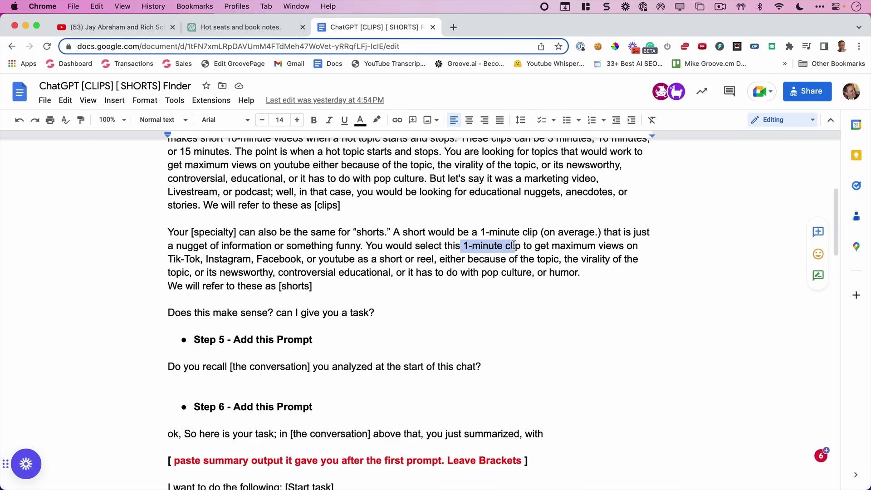
pyautogui.click(444, 260)
pyautogui.scroll(-5, 424, 284)
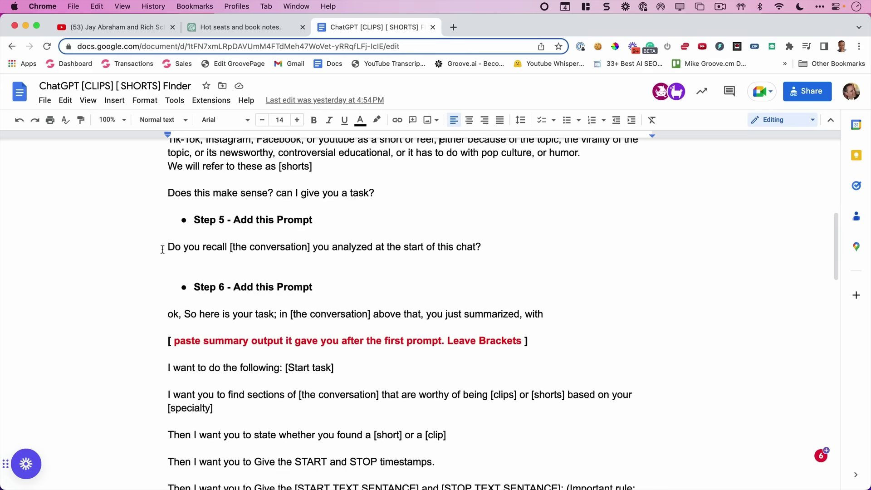
pyautogui.moveTo(162, 249); pyautogui.dragTo(488, 248)
pyautogui.click(488, 249)
pyautogui.scroll(-1, 432, 249)
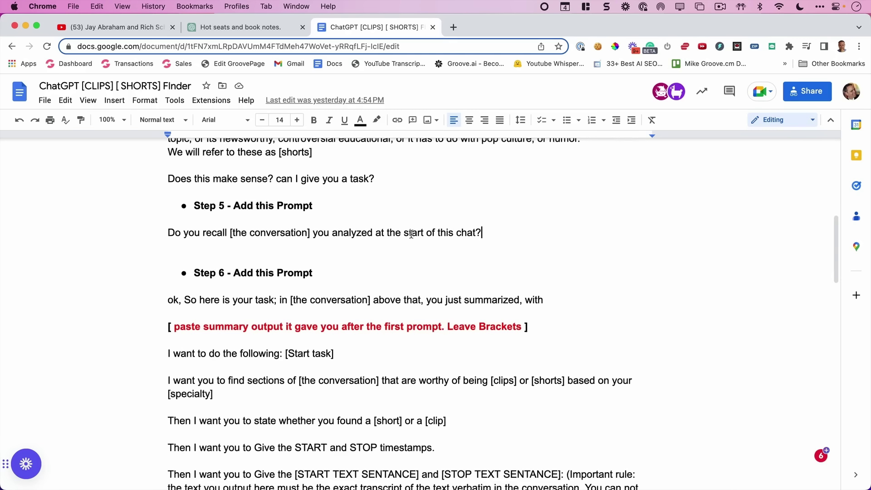
pyautogui.scroll(-5, 510, 221)
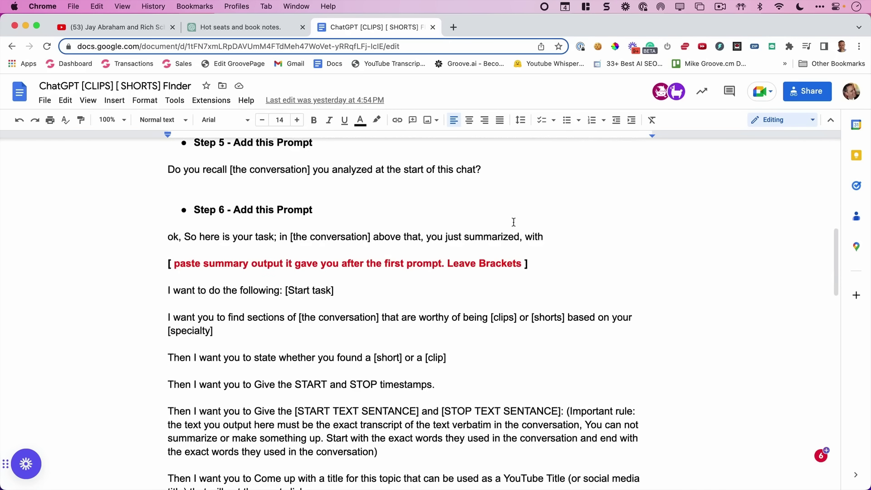
pyautogui.scroll(-2, 428, 272)
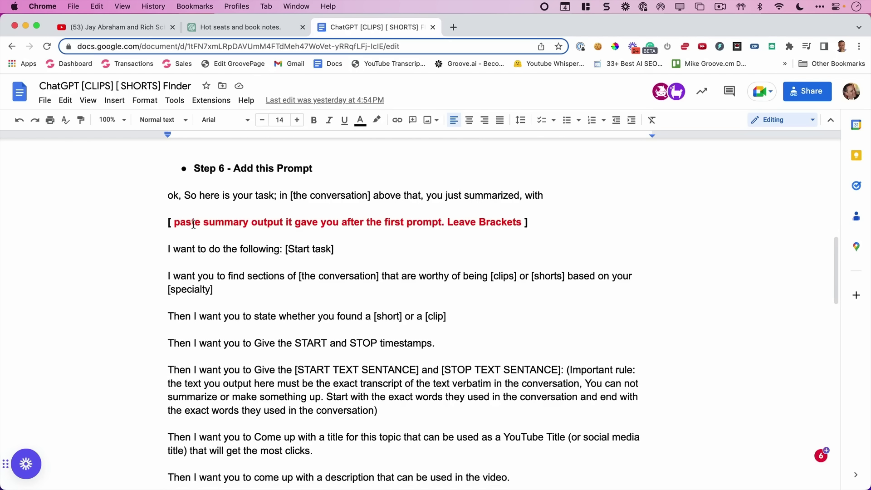
pyautogui.scroll(1, 193, 224)
pyautogui.click(267, 27)
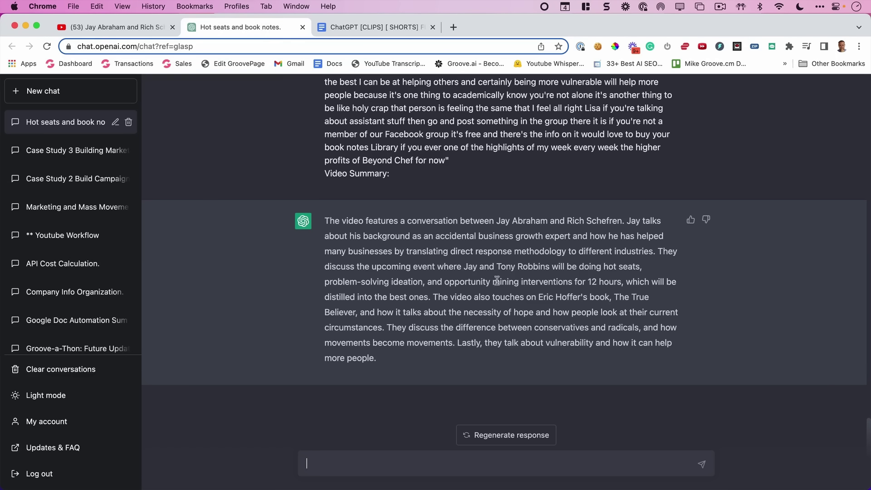
pyautogui.moveTo(387, 353); pyautogui.dragTo(314, 222)
pyautogui.click(376, 26)
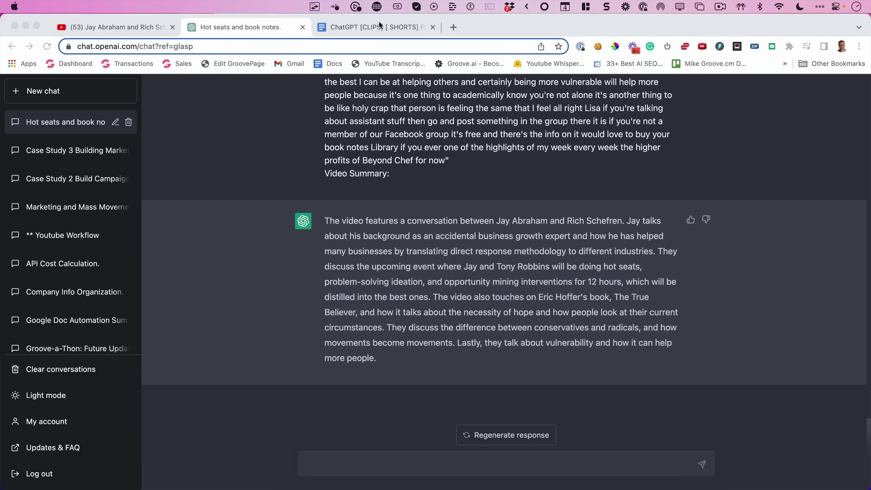
pyautogui.scroll(-2, 337, 222)
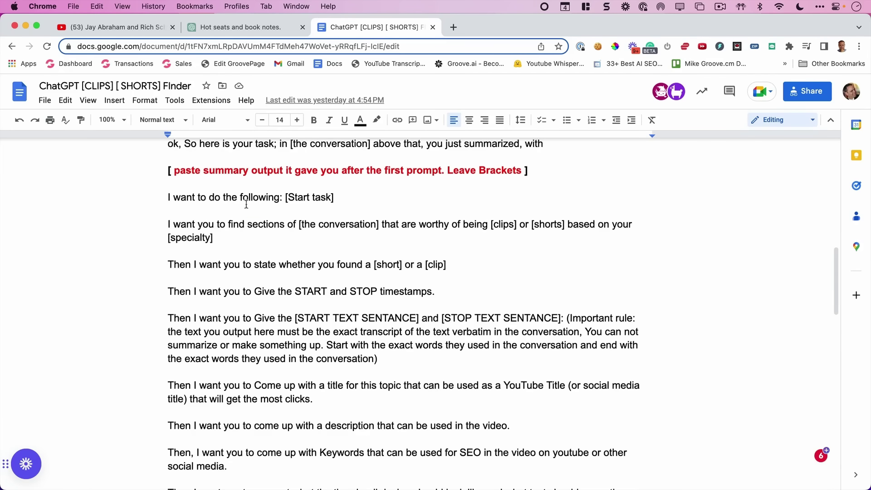
pyautogui.scroll(-20, 344, 198)
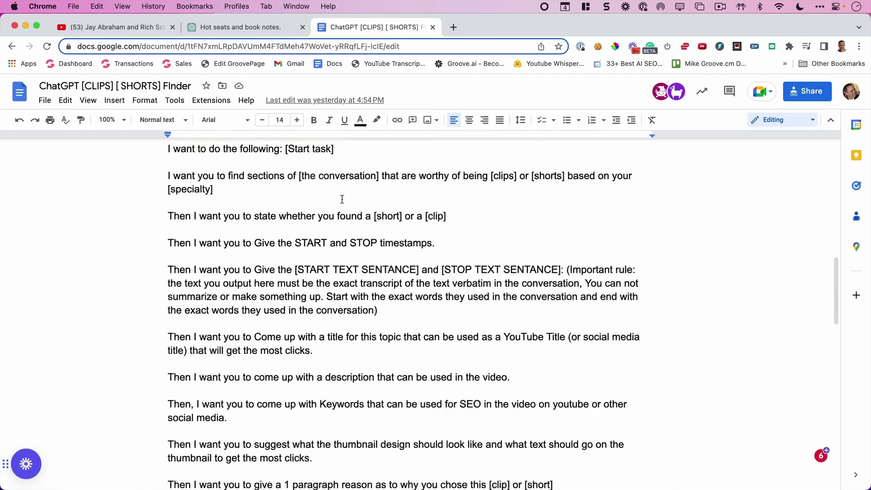
pyautogui.scroll(-8, 274, 245)
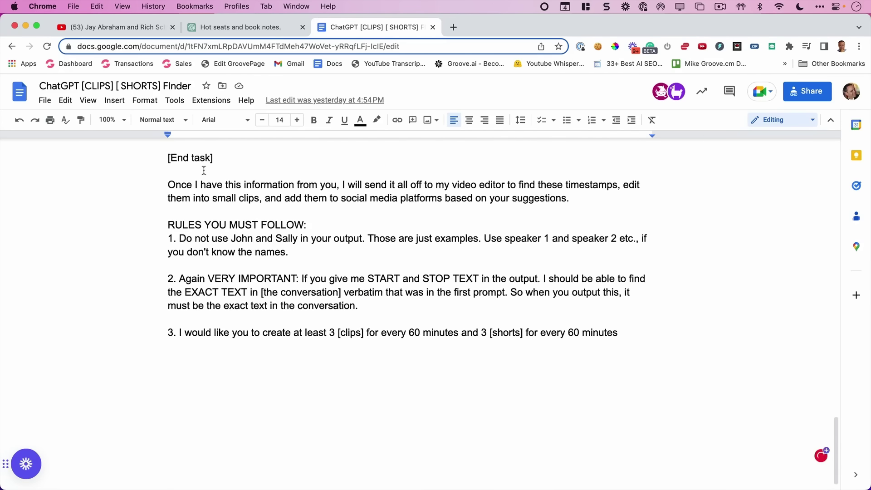
pyautogui.scroll(13, 247, 177)
pyautogui.scroll(15, 261, 191)
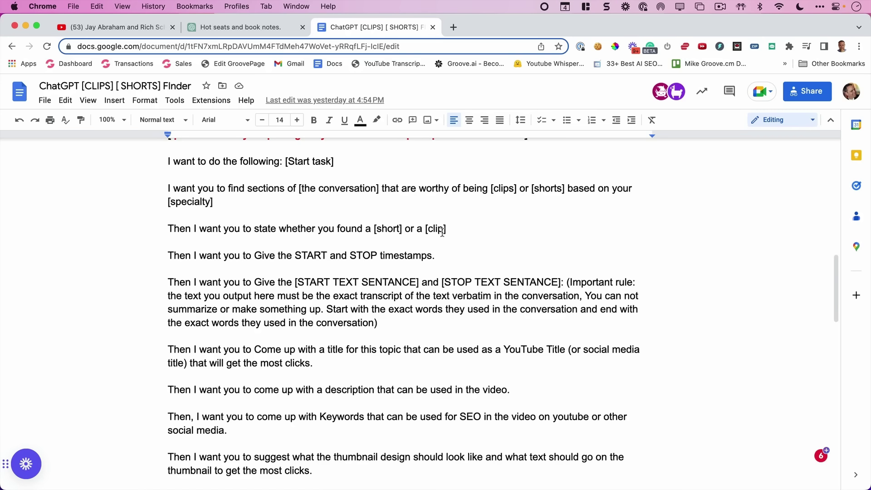
pyautogui.scroll(-2, 449, 234)
pyautogui.scroll(-3, 399, 220)
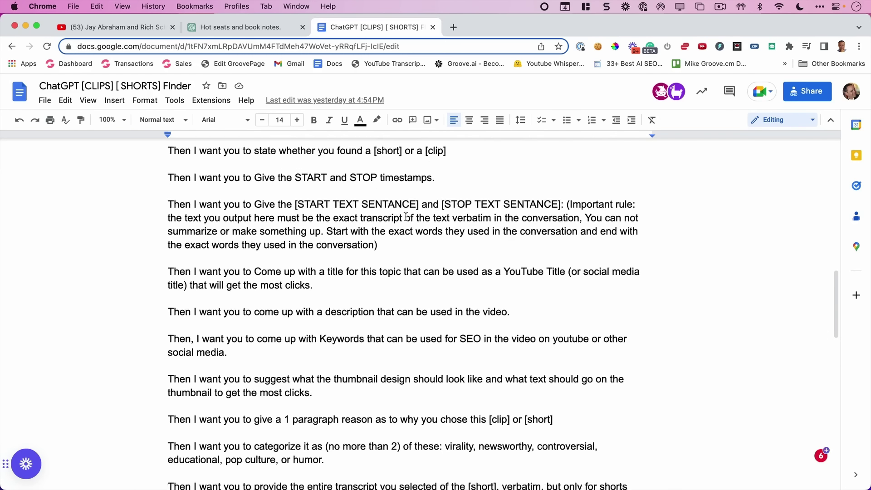
pyautogui.scroll(-2, 397, 218)
pyautogui.scroll(-3, 395, 219)
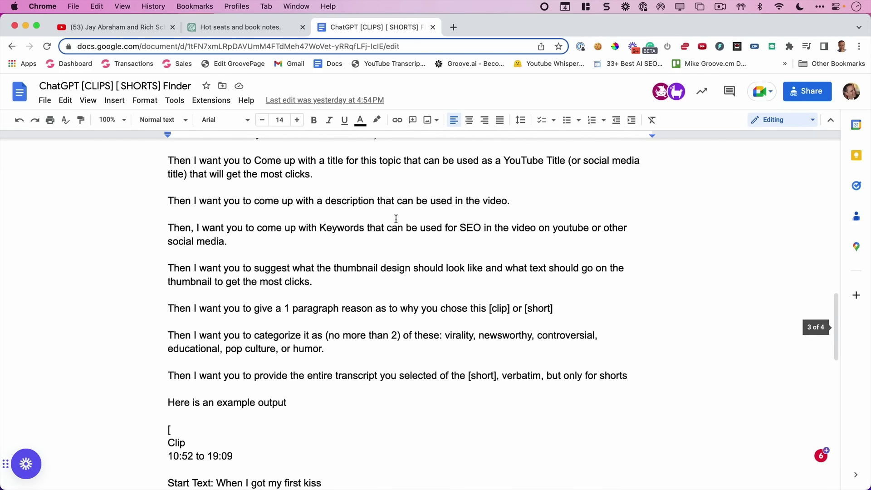
pyautogui.scroll(-5, 394, 219)
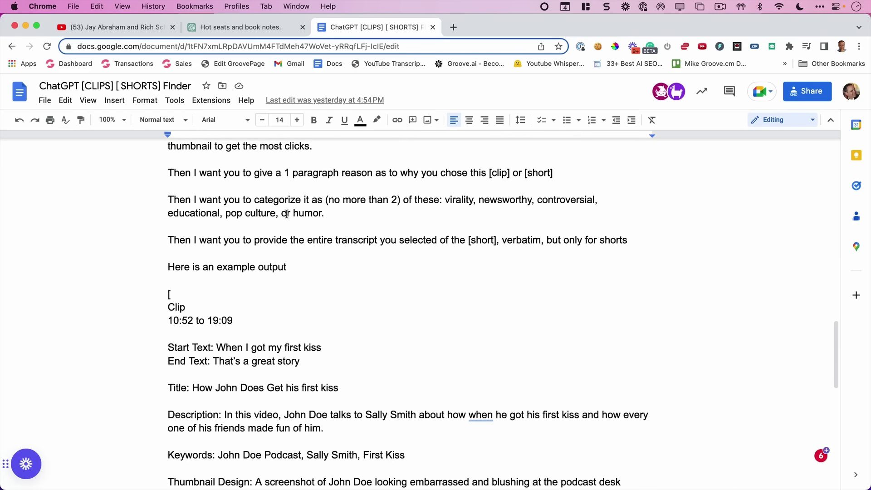
pyautogui.scroll(-1, 351, 217)
pyautogui.scroll(-10, 350, 216)
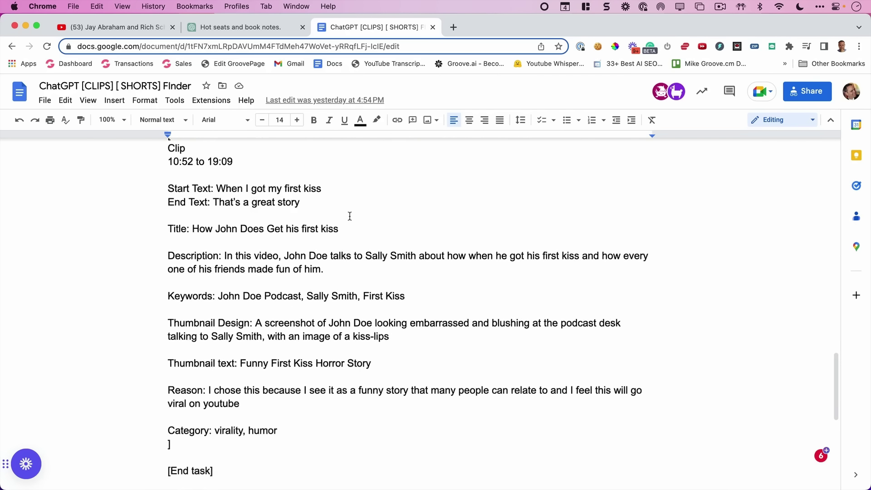
pyautogui.scroll(-4, 350, 216)
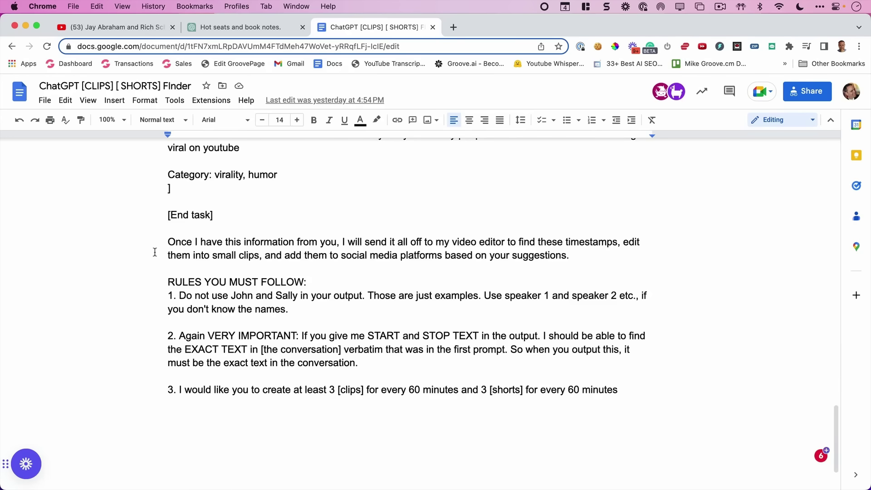
pyautogui.scroll(-1, 157, 251)
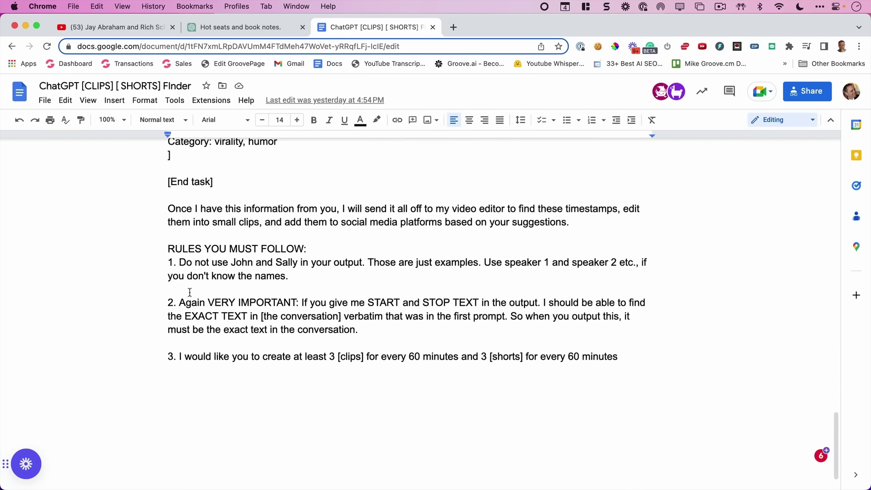
pyautogui.press('super+Up')
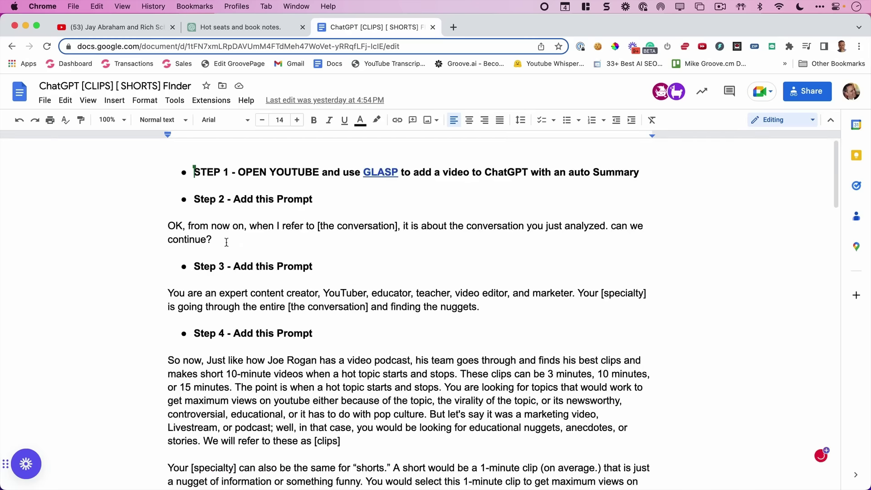
# Paste the Step 2 prompt paragraph from the document into ChatGPT and send it
pyautogui.tripleClick(192, 228)
pyautogui.press('super+c')
pyautogui.hotkey('ctrl', 'shift', 'Tab')
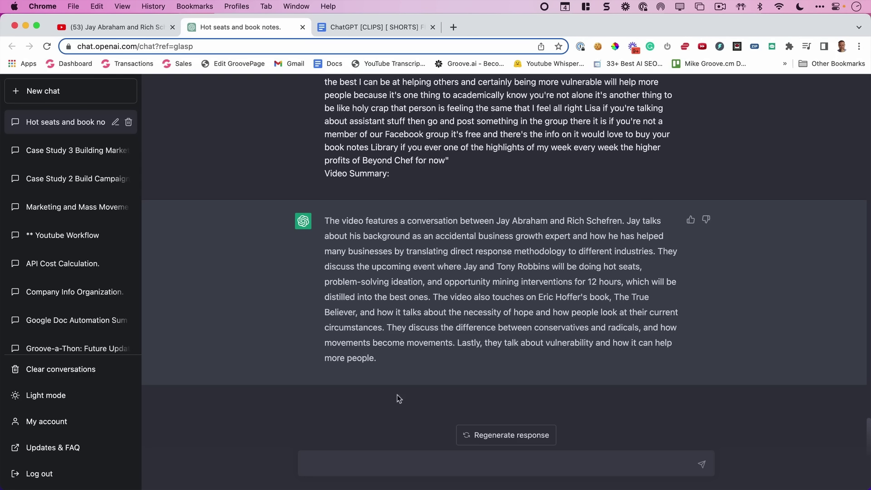
pyautogui.rightClick(337, 459)
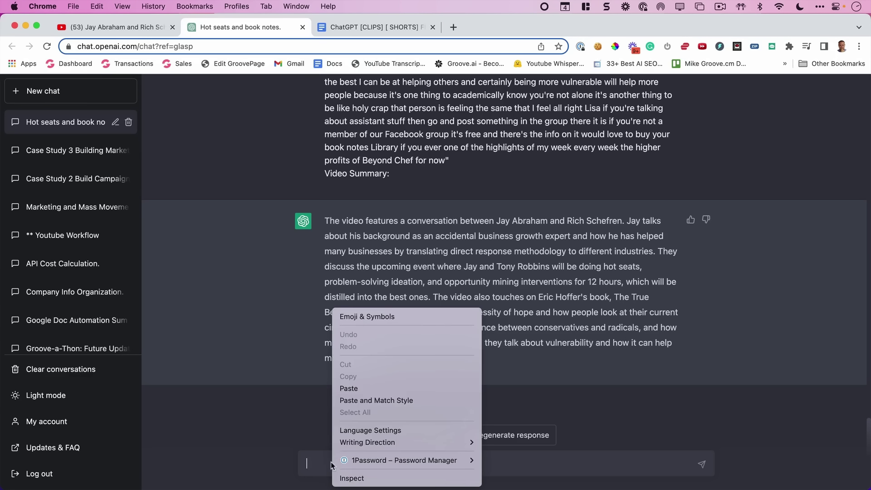
pyautogui.click(358, 388)
pyautogui.press('Return')
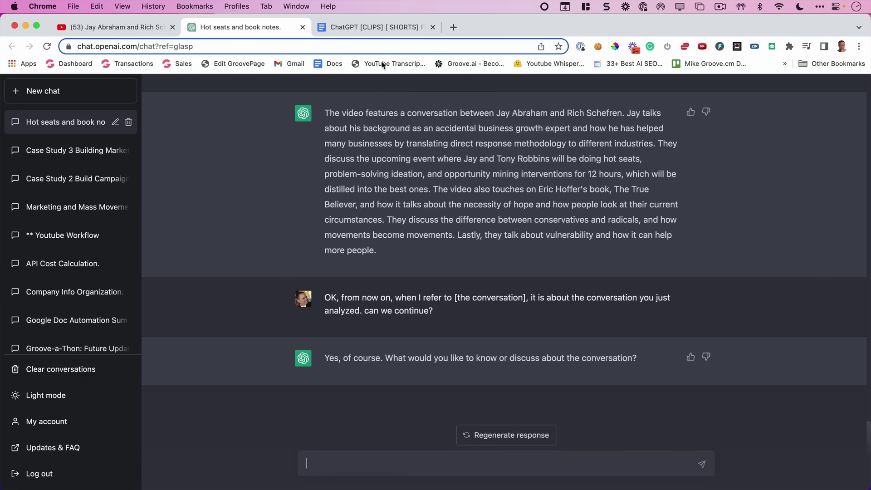
pyautogui.click(364, 26)
# Copy the clips-and-shorts explanation prompt into the chat and check ChatGPT's reply
pyautogui.scroll(-1, 325, 298)
pyautogui.moveTo(481, 300); pyautogui.dragTo(308, 267)
pyautogui.press('super+c')
pyautogui.click(263, 28)
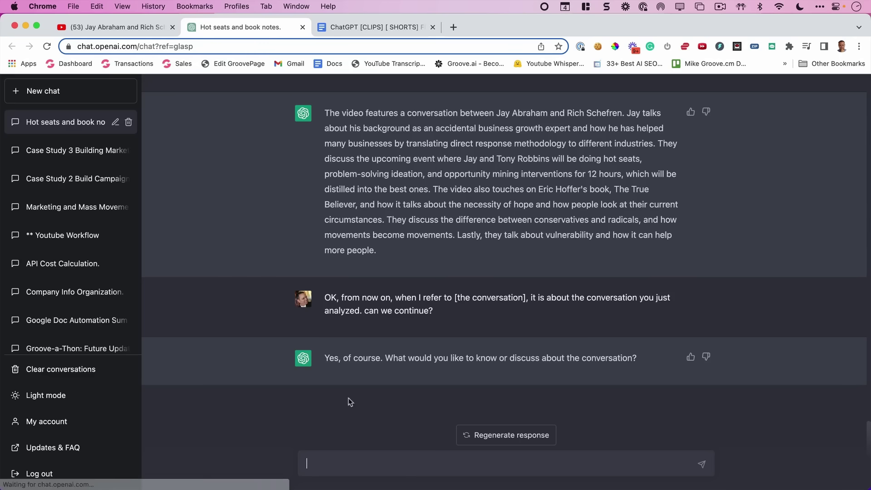
pyautogui.press('super+v')
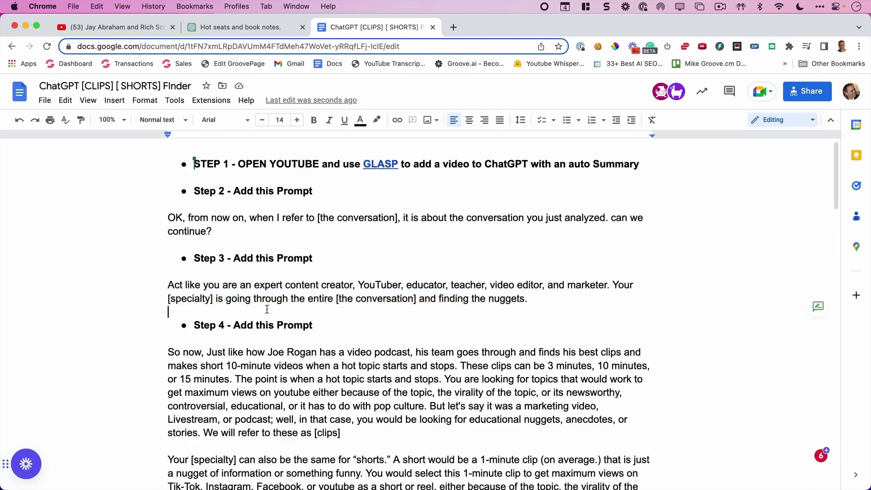
pyautogui.scroll(-3, 266, 310)
pyautogui.moveTo(375, 446); pyautogui.dragTo(165, 253)
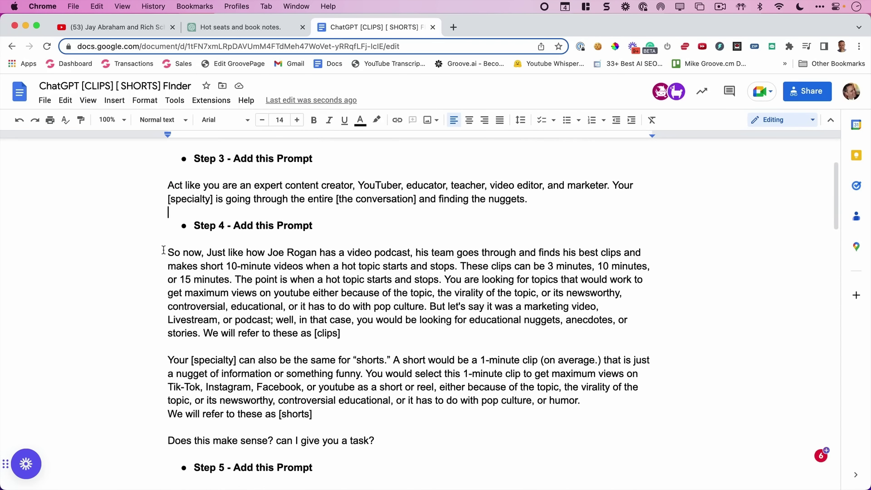
pyautogui.scroll(-4, 300, 168)
pyautogui.click(239, 27)
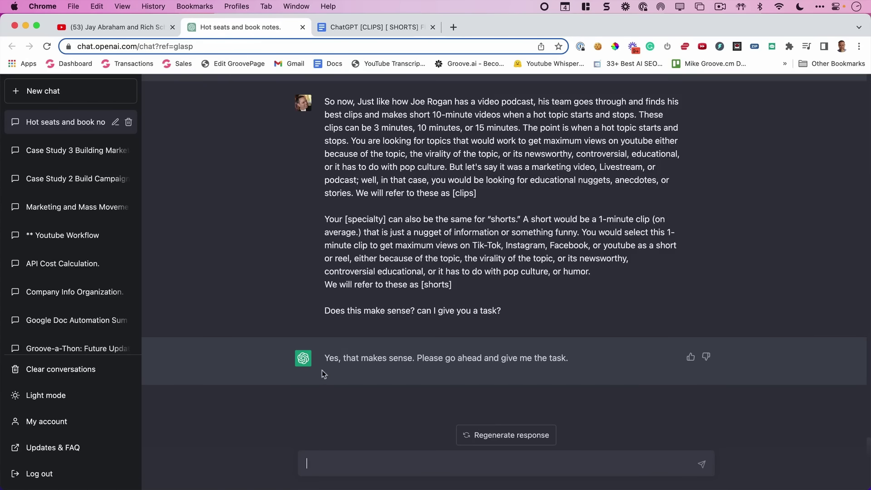
# Copy the recall question from the document into ChatGPT and send it
pyautogui.click(369, 28)
pyautogui.scroll(-2, 483, 273)
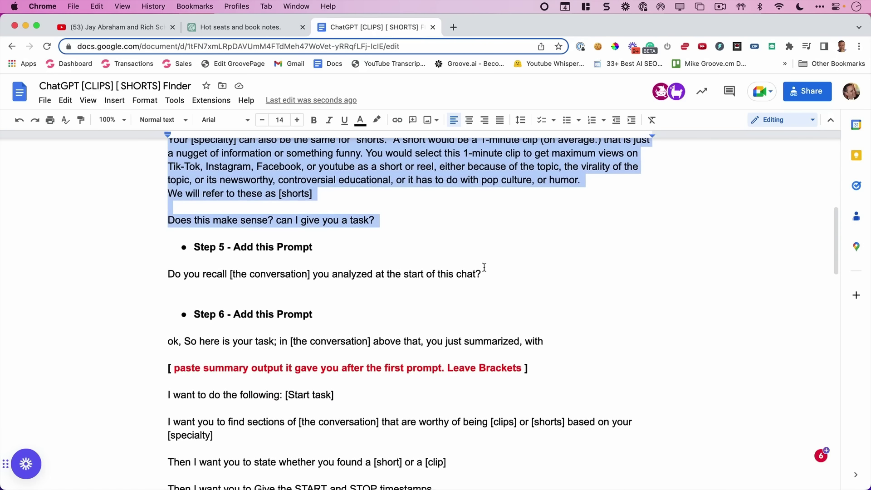
pyautogui.moveTo(482, 275); pyautogui.dragTo(151, 274)
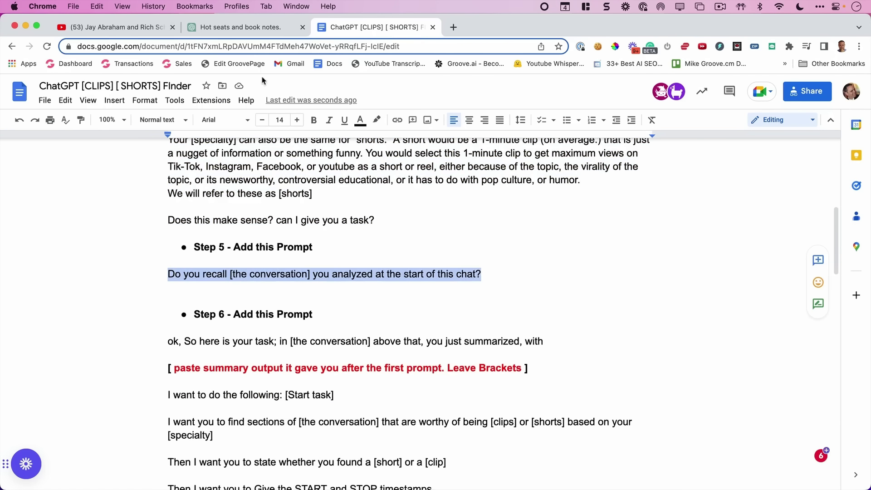
pyautogui.click(263, 30)
pyautogui.hotkey('ctrl', 'v')
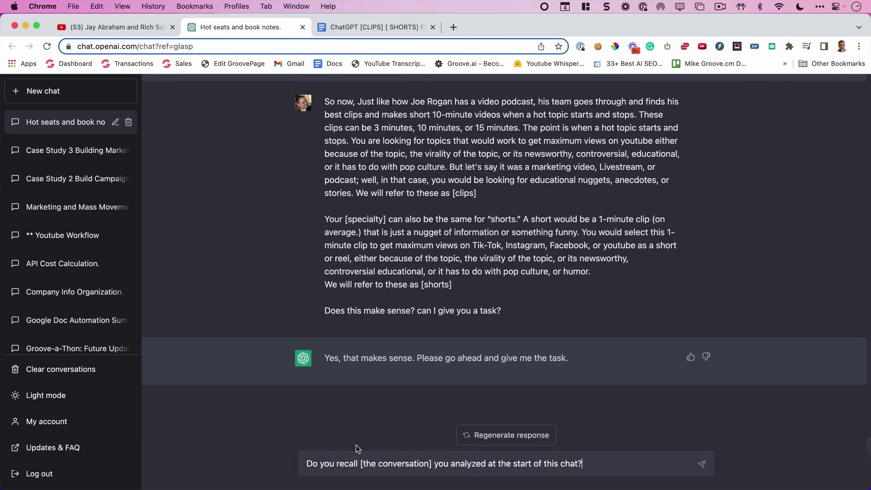
pyautogui.press('Return')
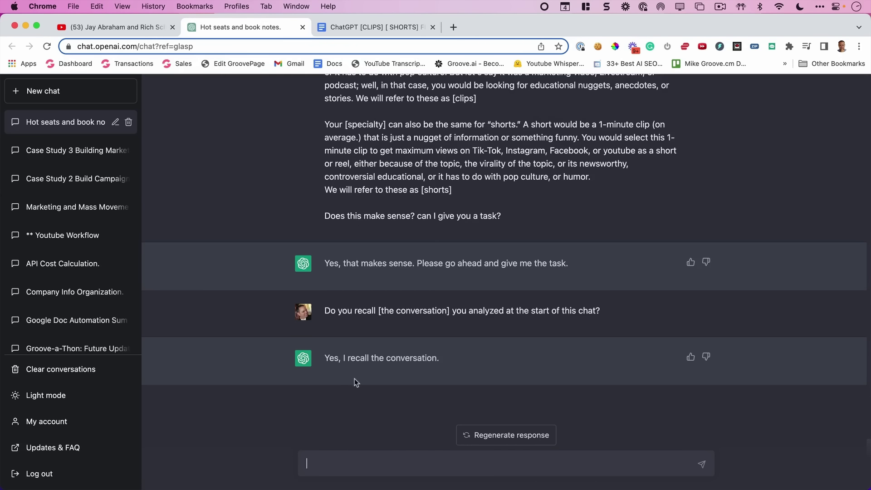
pyautogui.click(344, 29)
pyautogui.scroll(-3, 390, 294)
pyautogui.scroll(-15, 244, 279)
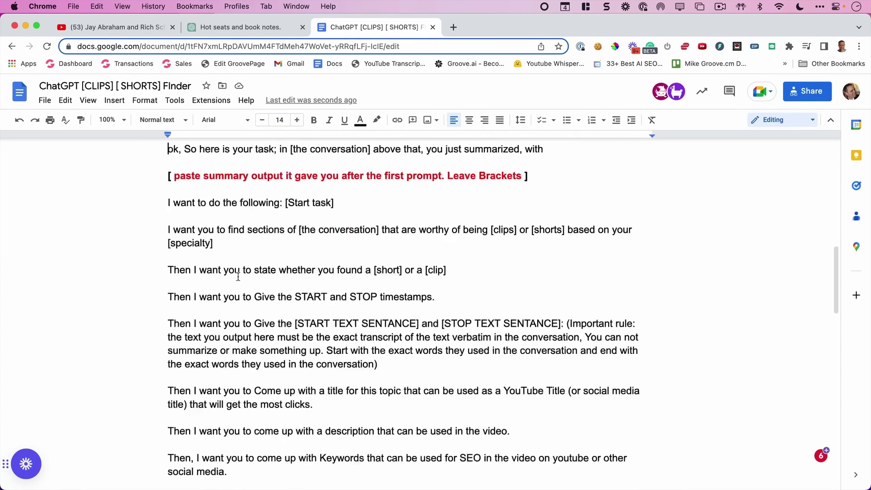
pyautogui.scroll(-15, 244, 279)
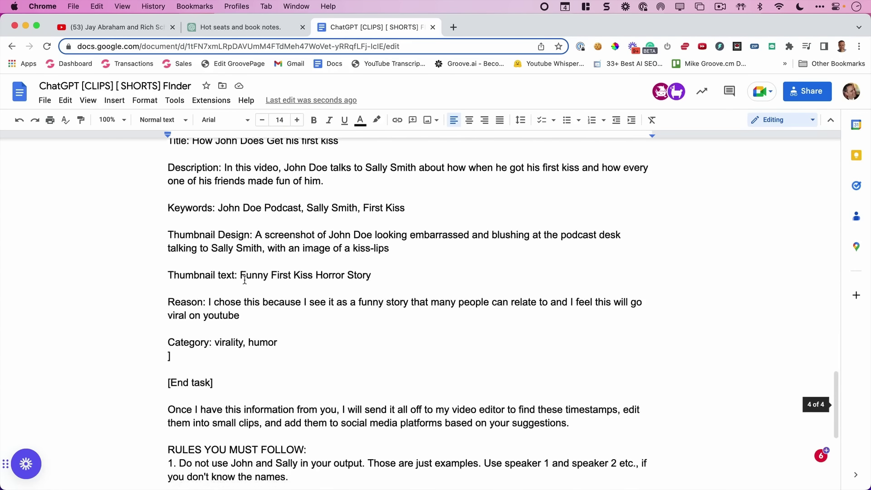
# Copy the Step 6 task prompt from the document into the ChatGPT message box
pyautogui.keyDown('shift'); pyautogui.click(630, 313); pyautogui.keyUp('shift')
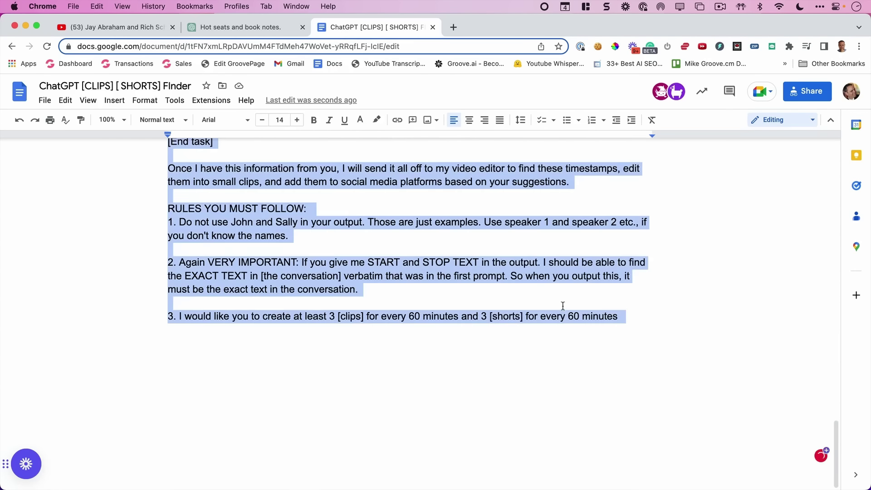
pyautogui.press('super+c')
pyautogui.hotkey('ctrl', 'shift', 'Tab')
pyautogui.click(343, 462)
pyautogui.press('super+v')
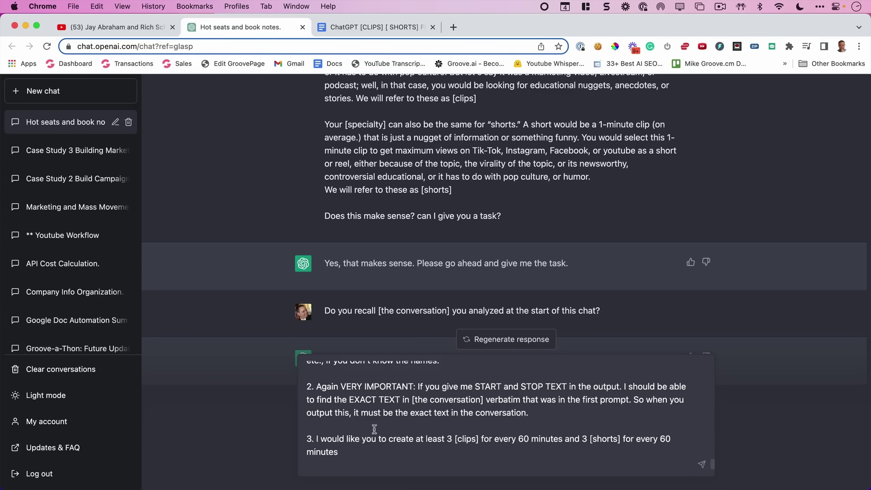
pyautogui.hotkey('ctrl', 'Tab')
pyautogui.scroll(10, 291, 242)
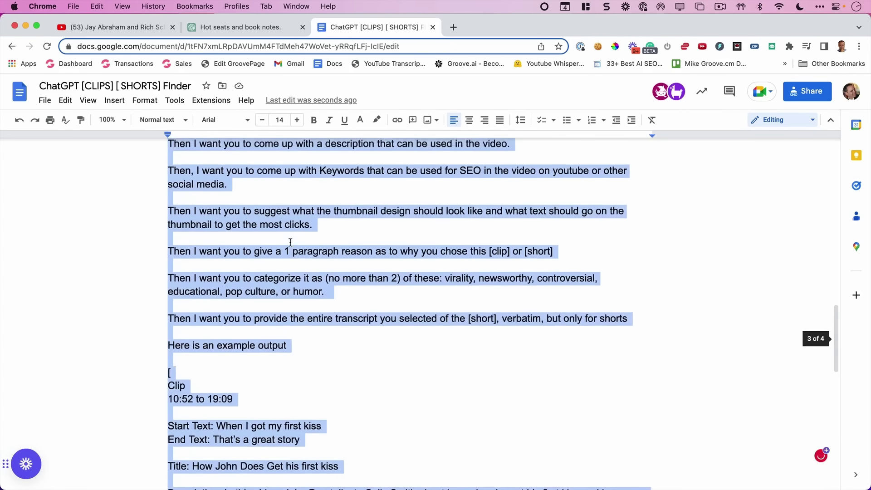
pyautogui.click(285, 247)
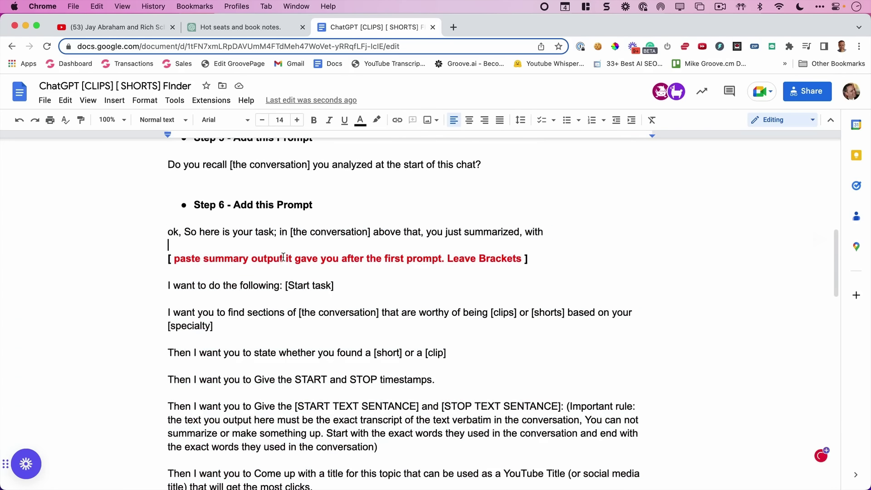
# Replace the prompt's bracketed placeholder line with the copied video summary reply
pyautogui.click(242, 28)
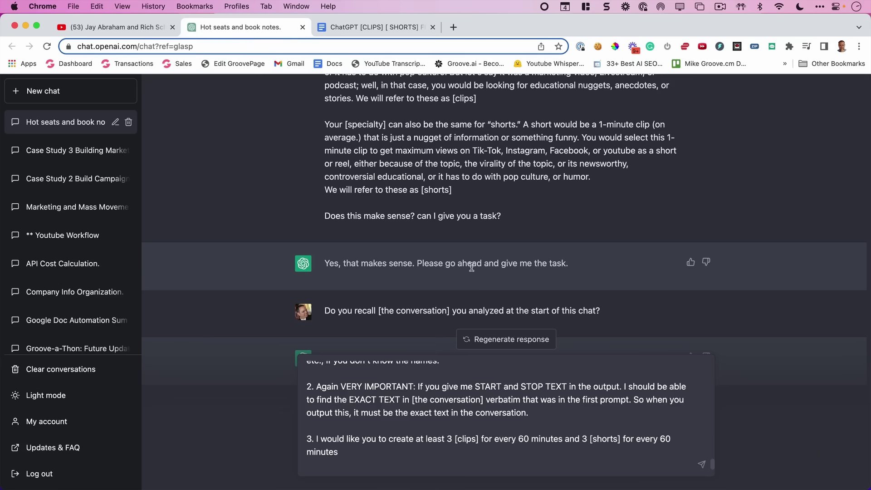
pyautogui.scroll(15, 468, 269)
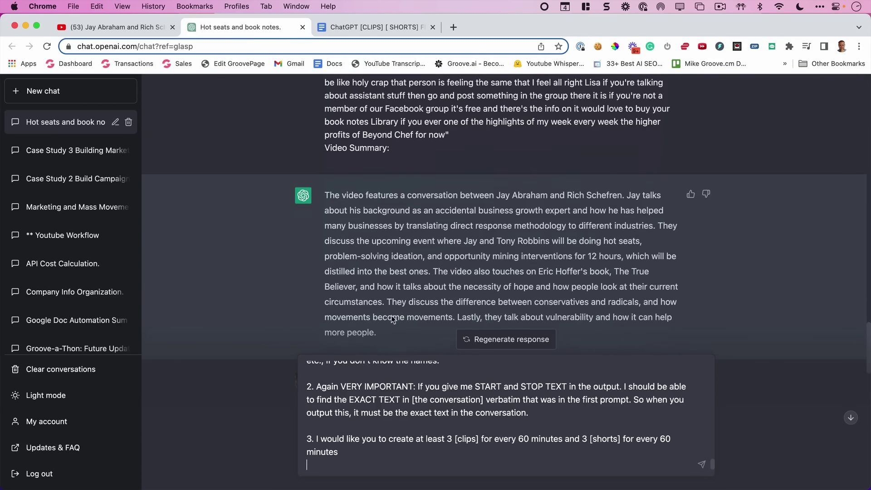
pyautogui.moveTo(380, 328); pyautogui.dragTo(324, 194)
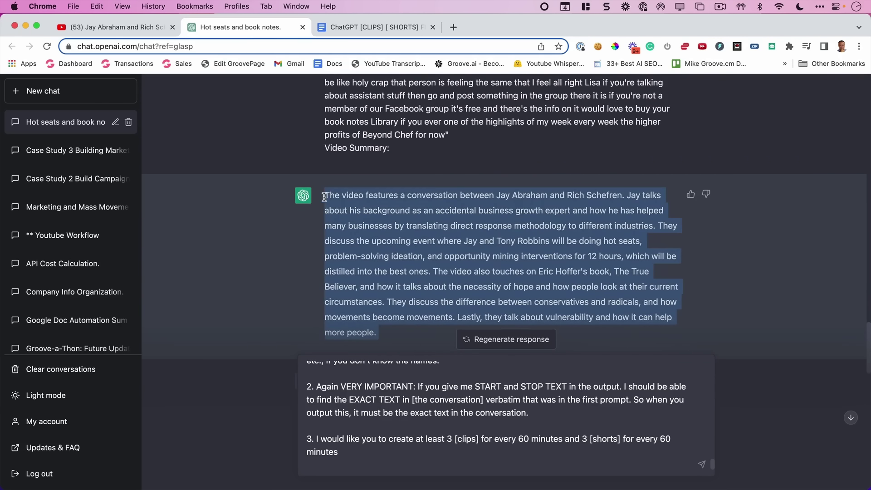
pyautogui.press('super+c')
pyautogui.scroll(20, 364, 422)
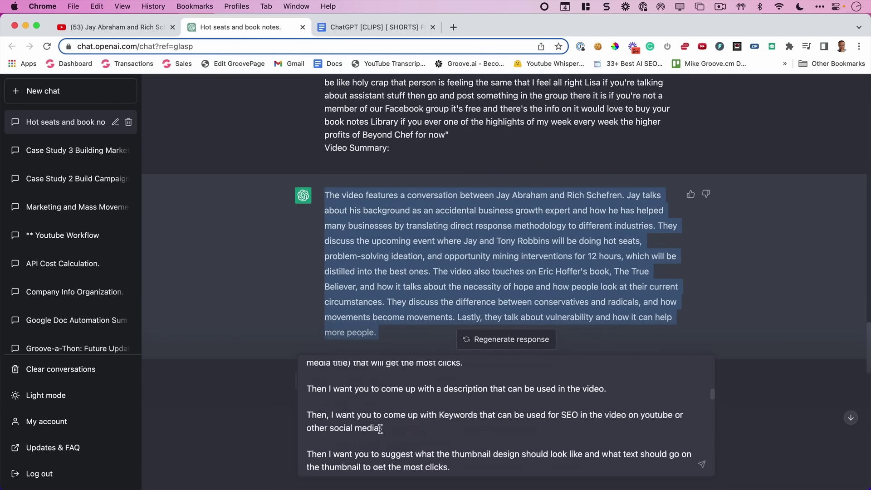
pyautogui.moveTo(314, 394); pyautogui.dragTo(632, 397)
pyautogui.press('super+v')
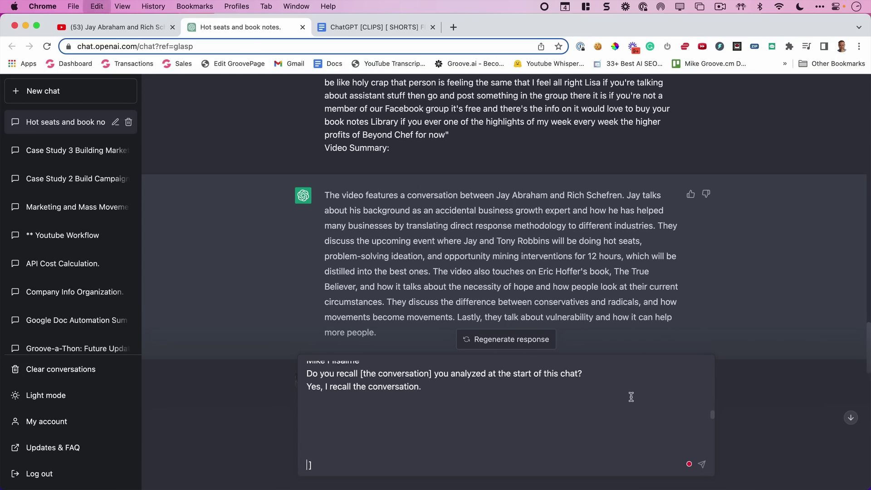
# Send the full task prompt and check the first clip's end timestamp
pyautogui.click(702, 465)
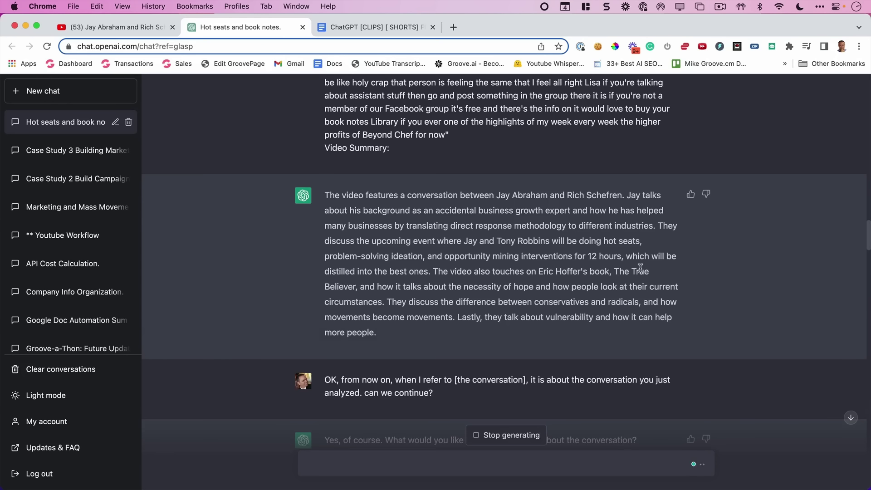
pyautogui.scroll(-10, 597, 272)
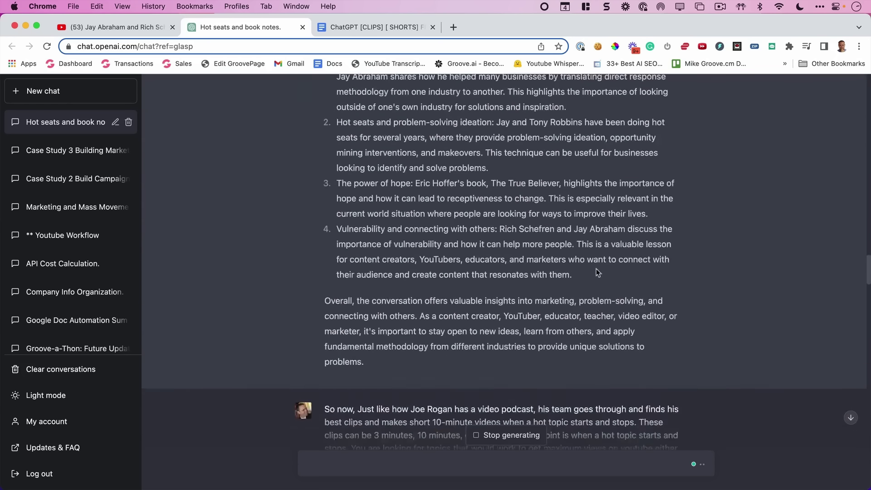
pyautogui.scroll(-15, 596, 269)
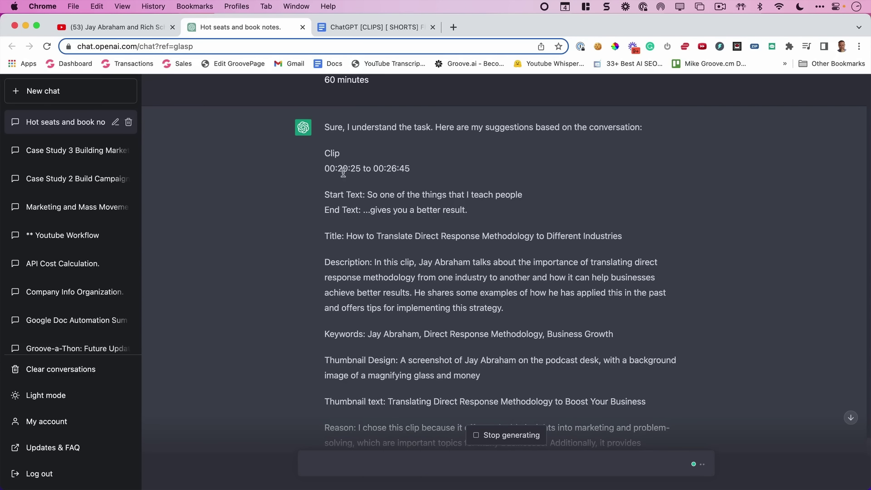
pyautogui.moveTo(392, 170); pyautogui.dragTo(423, 172)
pyautogui.click(368, 219)
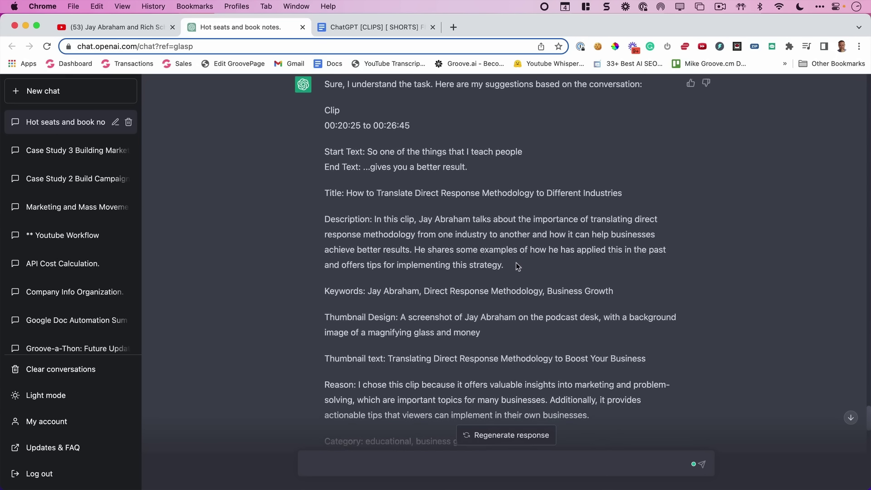
# Review the suggested clips' keywords, thumbnail text and reasons in the reply
pyautogui.scroll(-1, 515, 263)
pyautogui.scroll(-2, 455, 265)
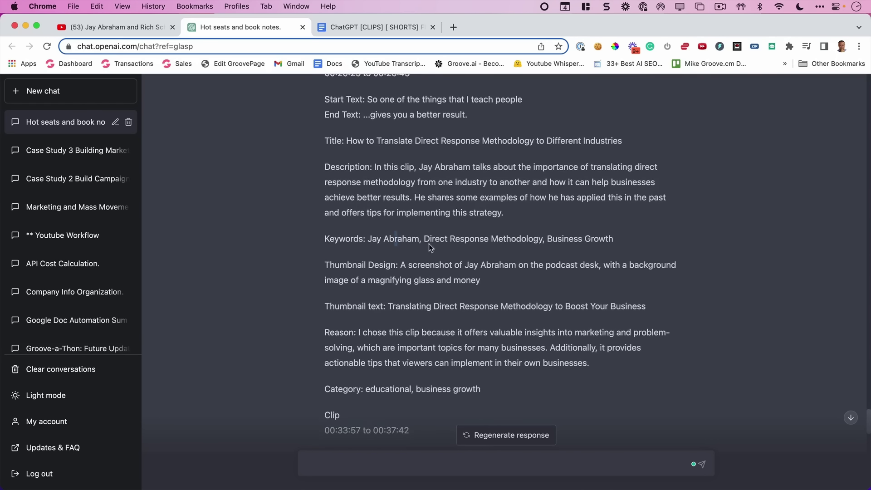
pyautogui.moveTo(396, 244); pyautogui.dragTo(583, 237)
pyautogui.scroll(-2, 567, 234)
pyautogui.click(492, 239)
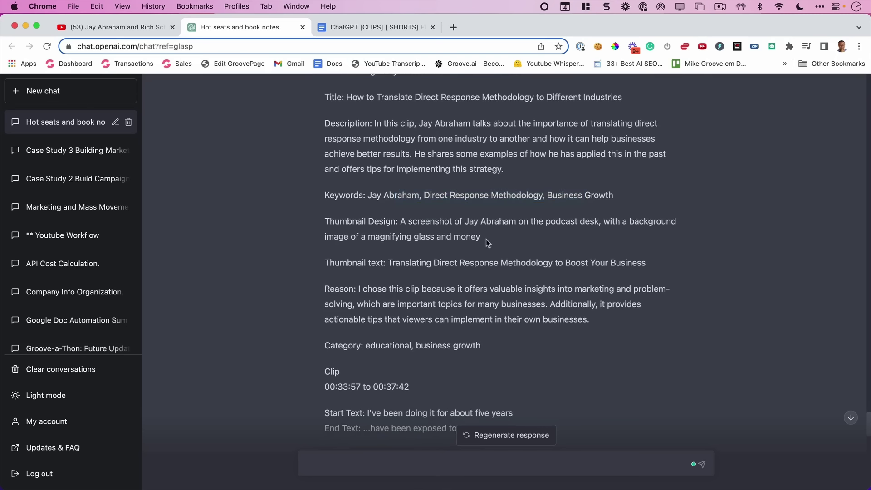
pyautogui.scroll(-2, 485, 239)
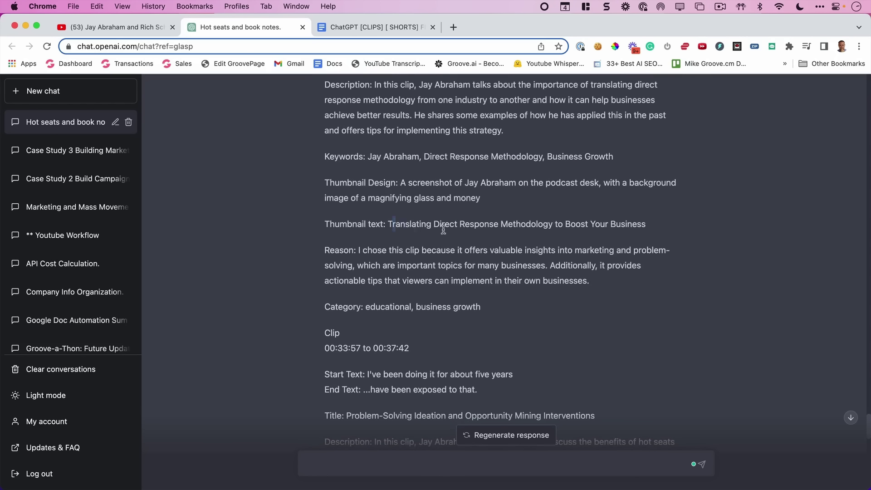
pyautogui.moveTo(393, 225); pyautogui.dragTo(609, 225)
pyautogui.click(609, 226)
pyautogui.scroll(-3, 608, 227)
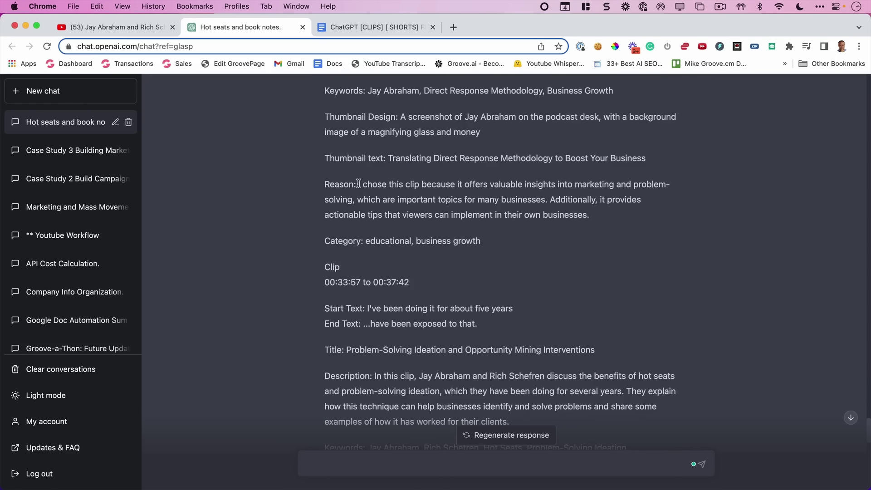
pyautogui.moveTo(358, 184); pyautogui.dragTo(597, 215)
pyautogui.click(603, 217)
# Scroll down to the final short, 'The Importance of Staying Hopeful' (00:15:12–00:16:12)
pyautogui.scroll(5, 463, 229)
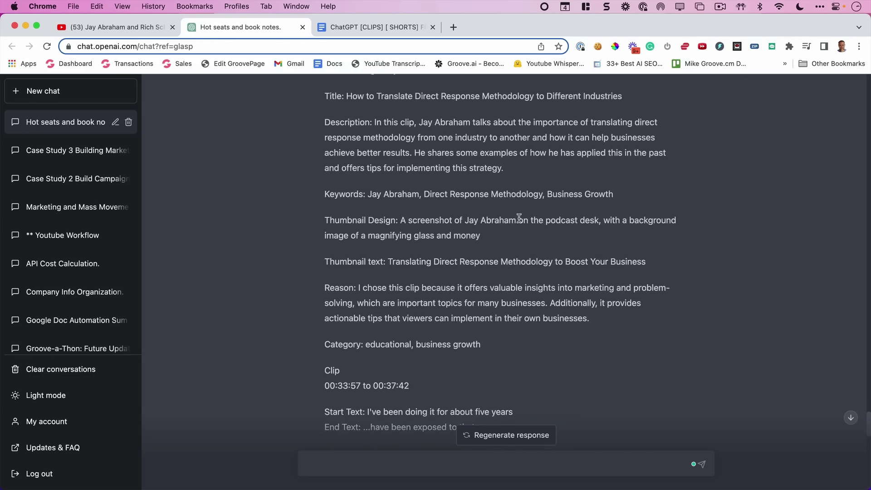
pyautogui.scroll(-4, 380, 282)
pyautogui.scroll(-8, 379, 282)
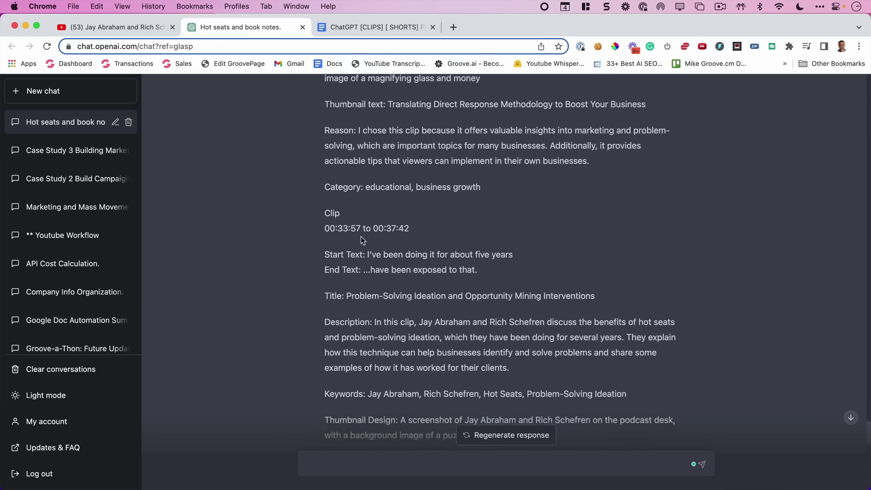
pyautogui.scroll(-6, 409, 244)
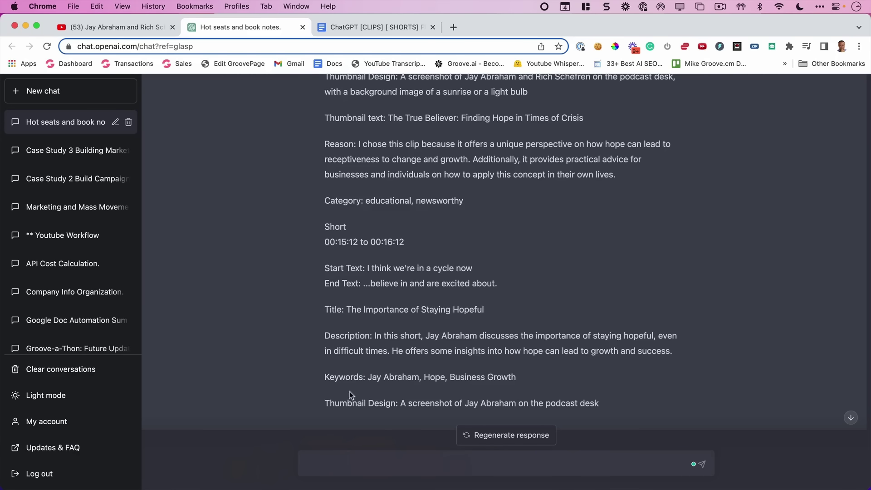
pyautogui.click(337, 467)
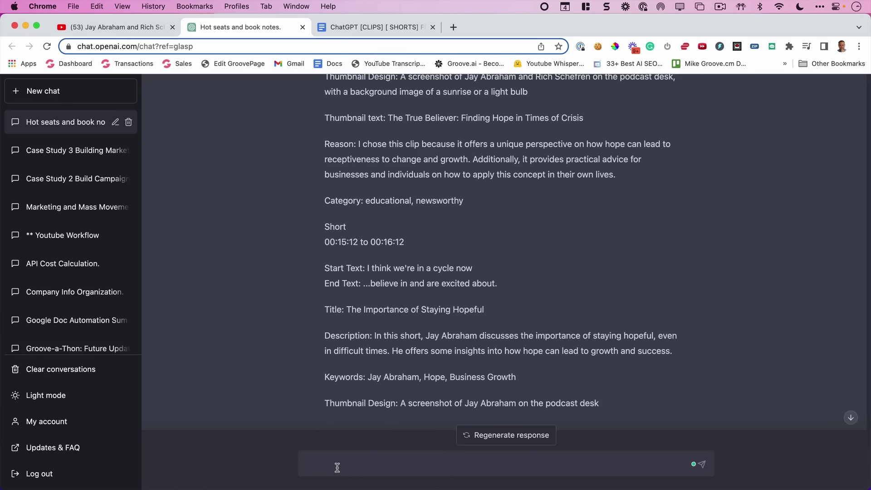